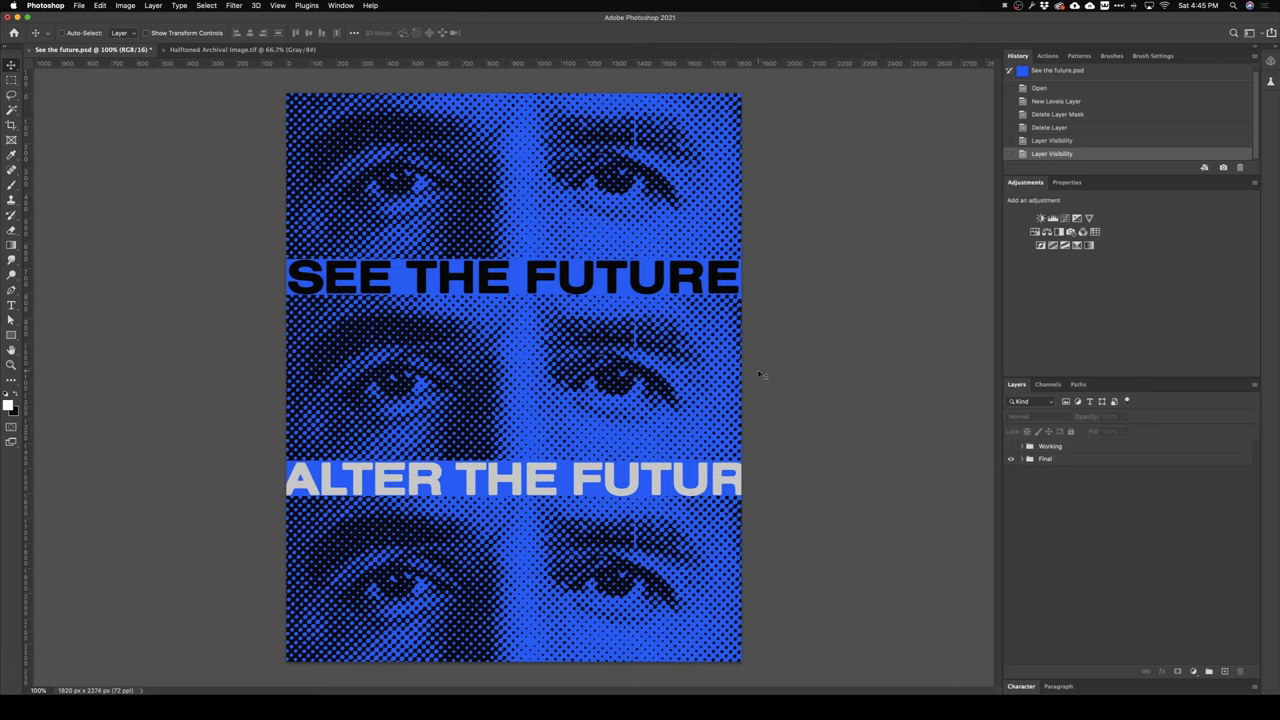
- Bring up the 00 Inspiration folder and Quick Look through the three album-cover screenshots in turn
key("super+Tab")
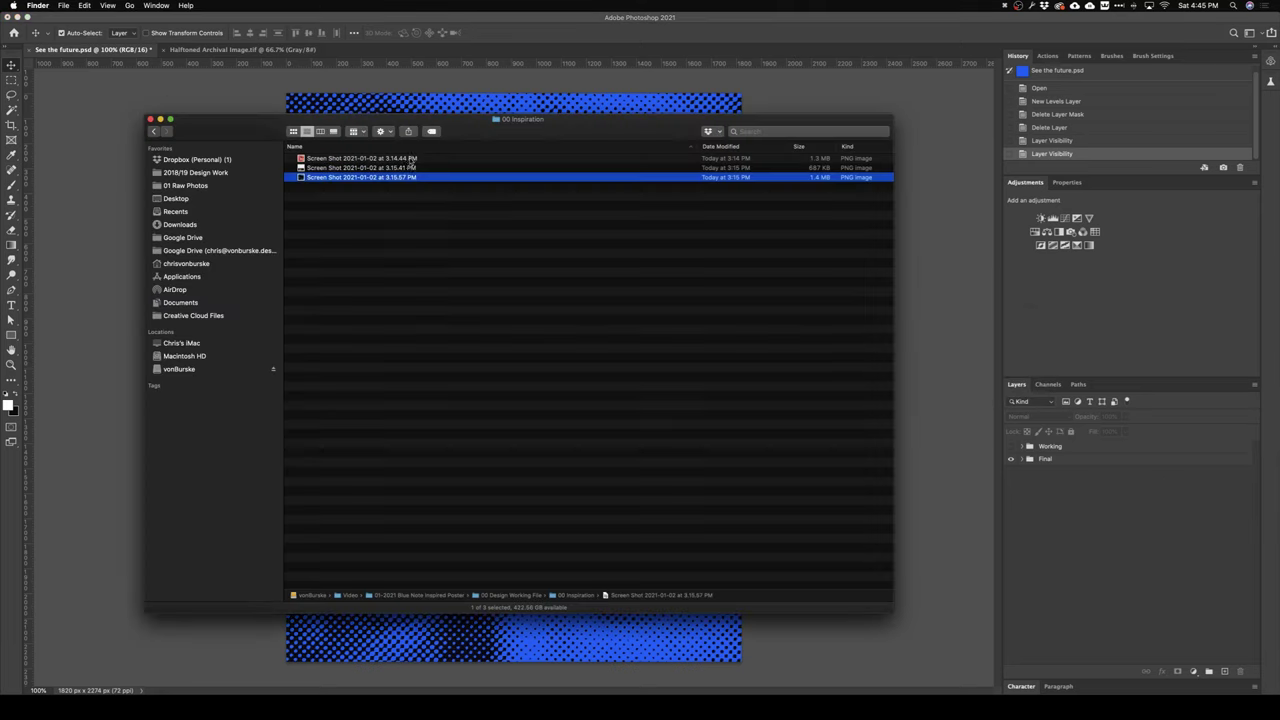
left_click(406, 160)
key("space")
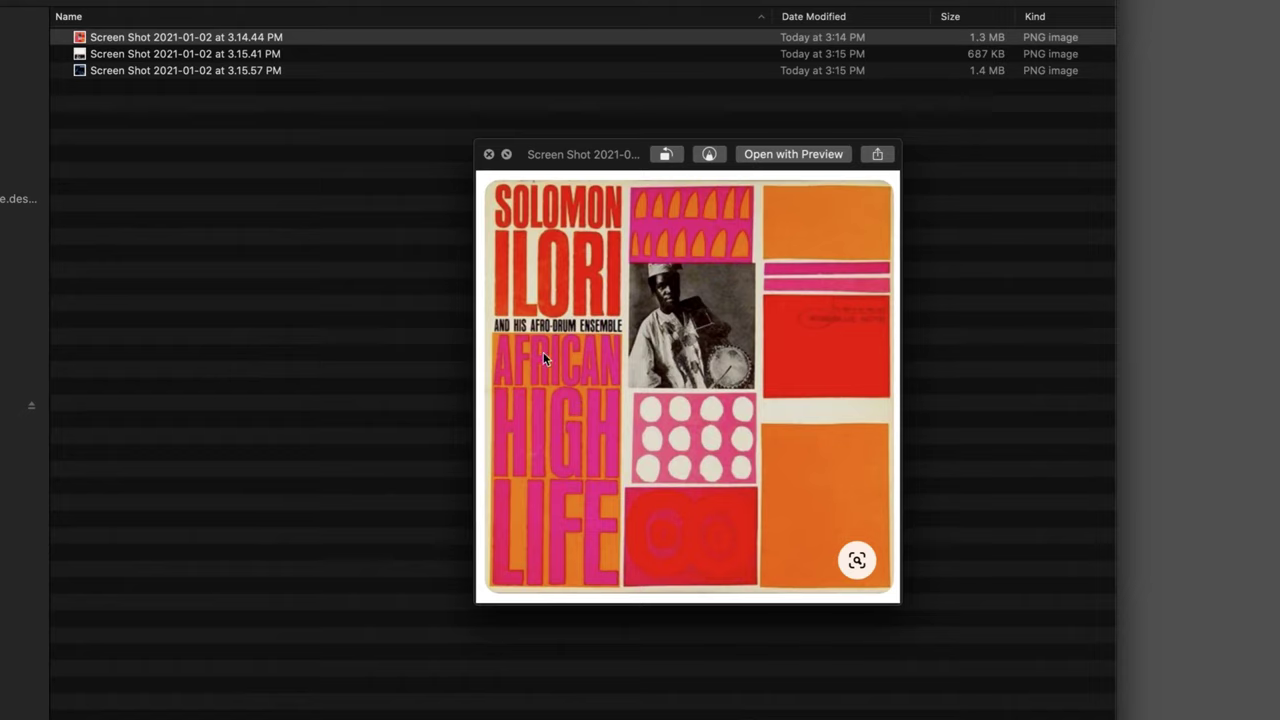
key("Down")
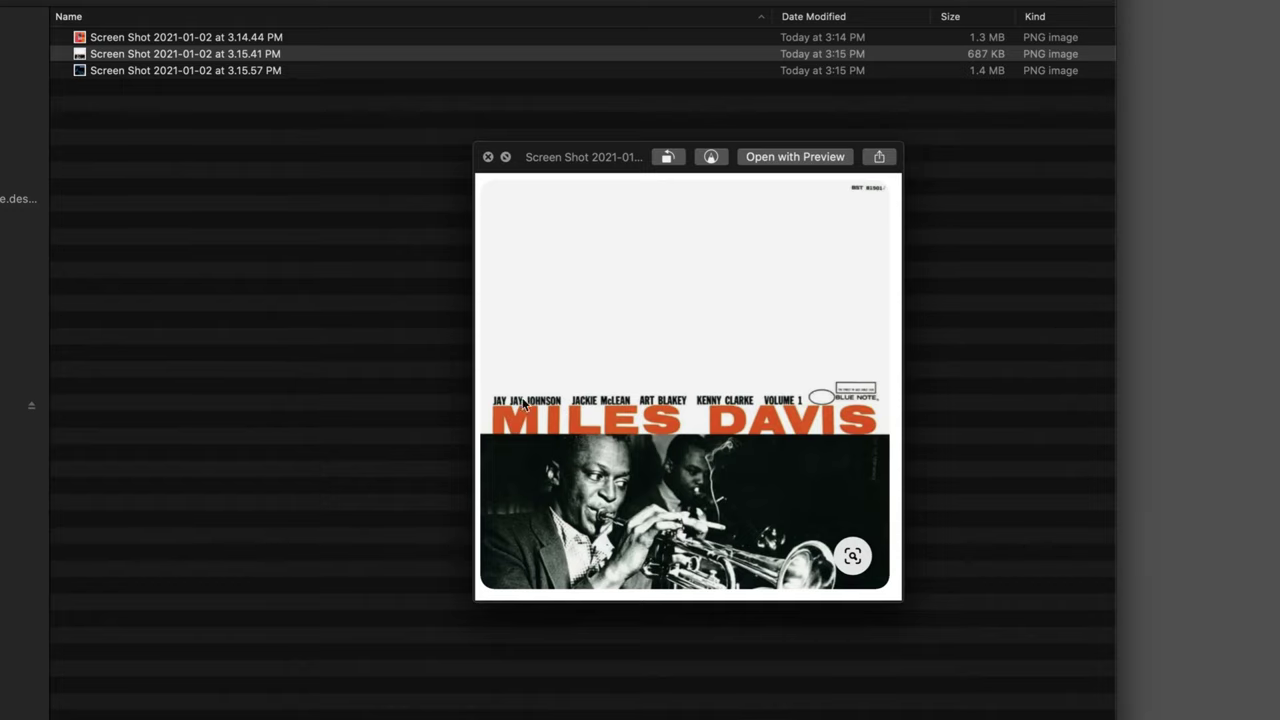
key("Down")
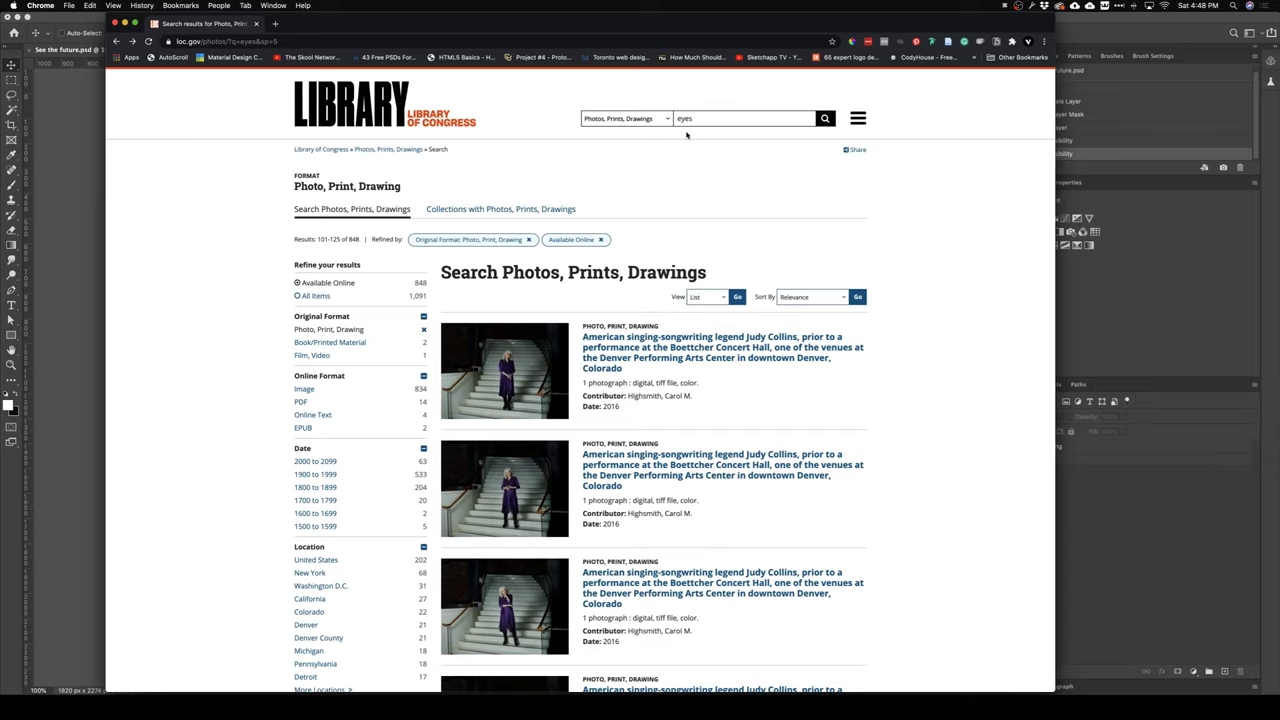
- Open the 1950 halftone portrait from the loc.gov 'eyes' results and download it as TIFF
scroll(686, 134, "down", 20)
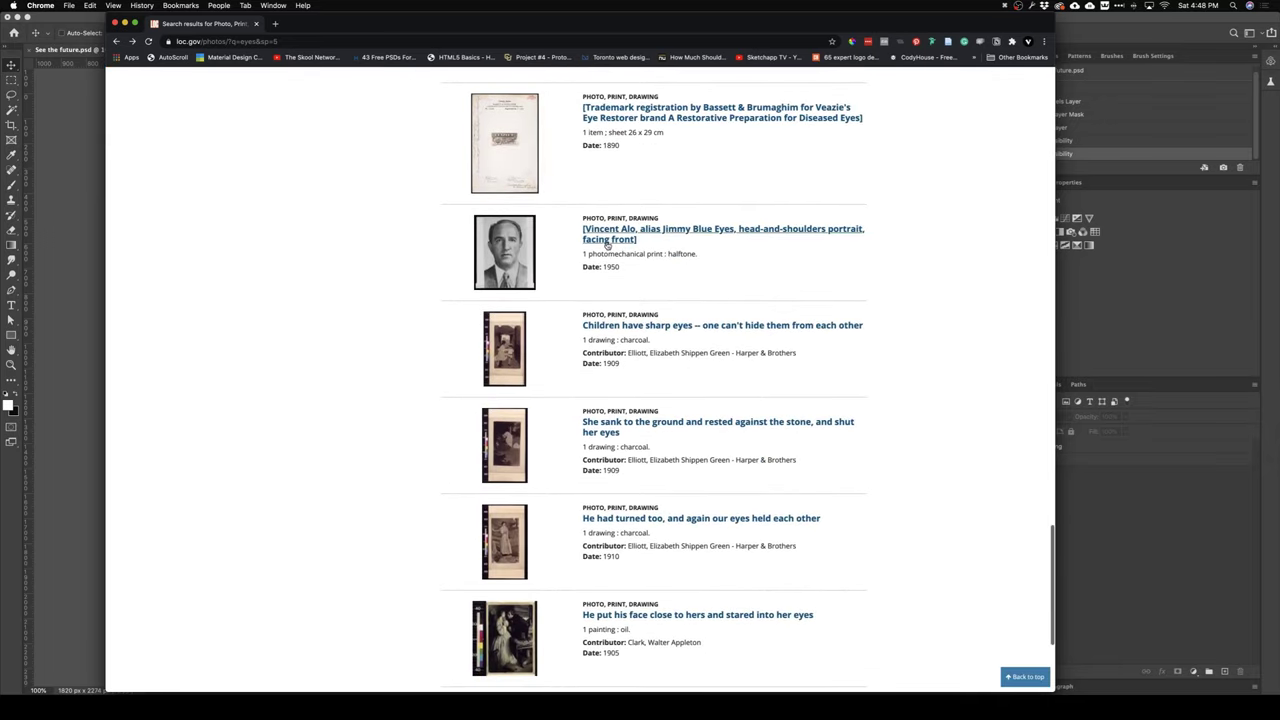
left_click(607, 240)
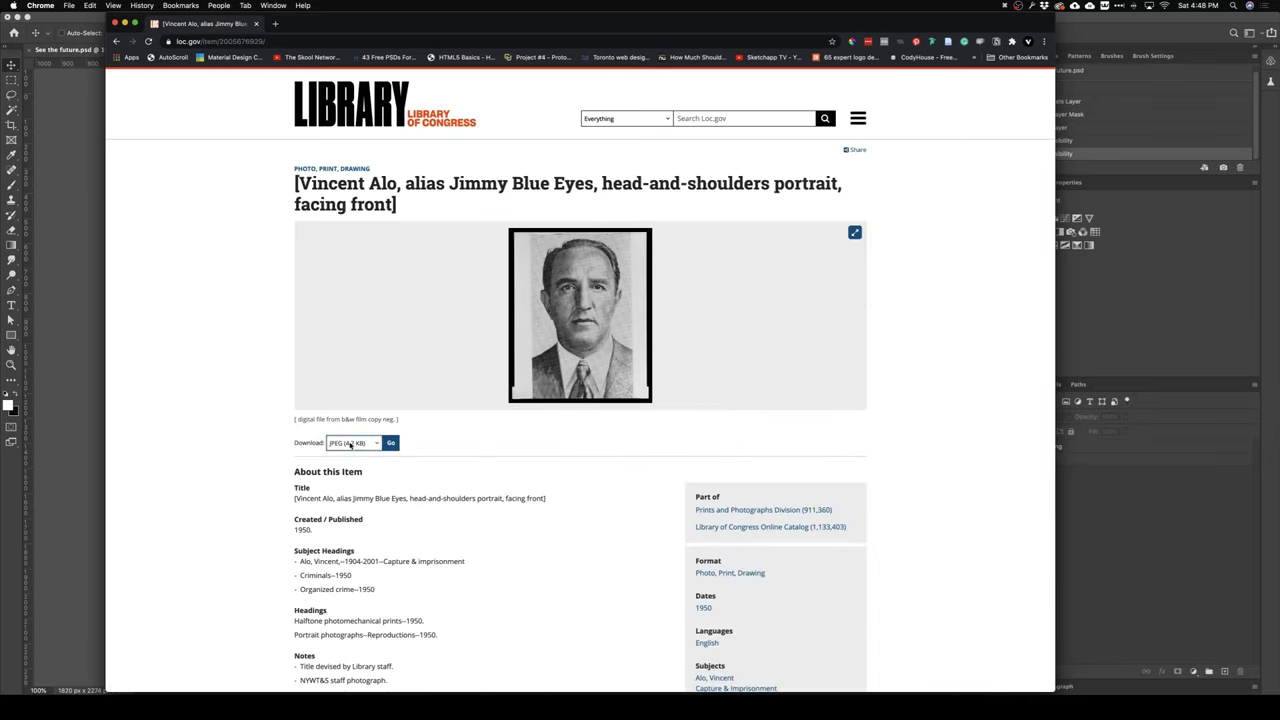
left_click(350, 444)
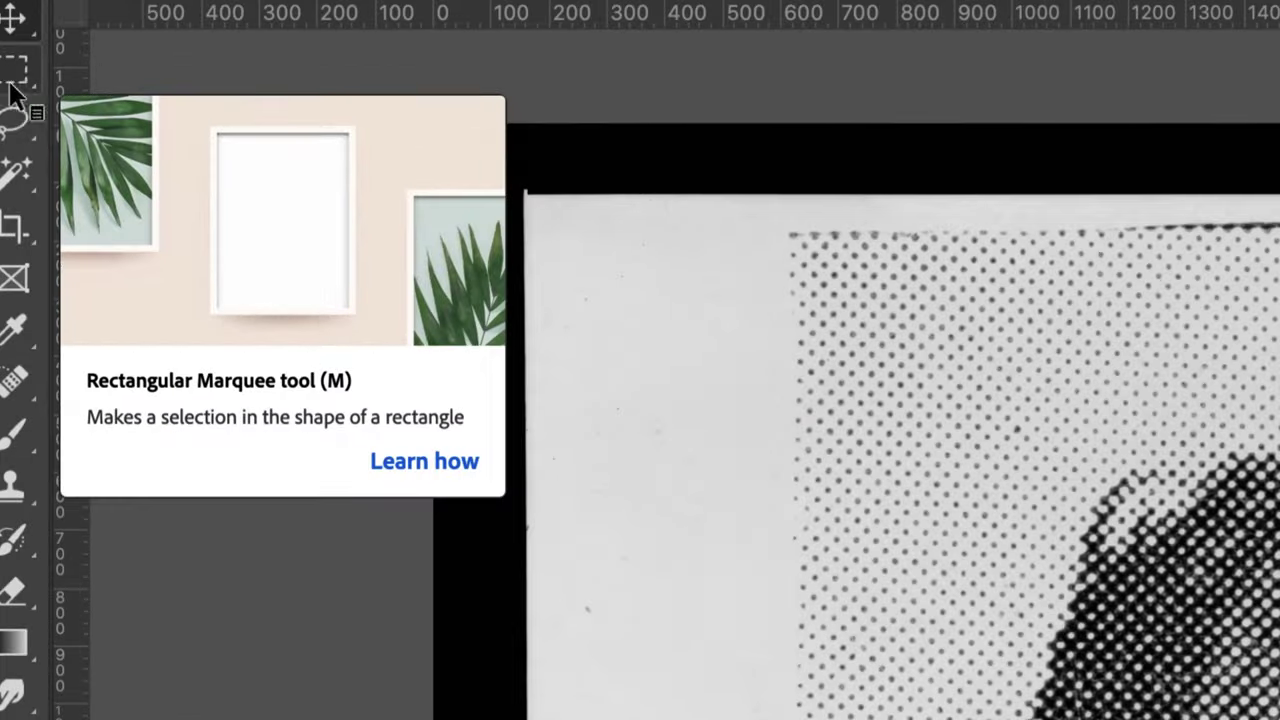
- Marquee a wide band across both eyes and add a layer mask from it
left_click(11, 79)
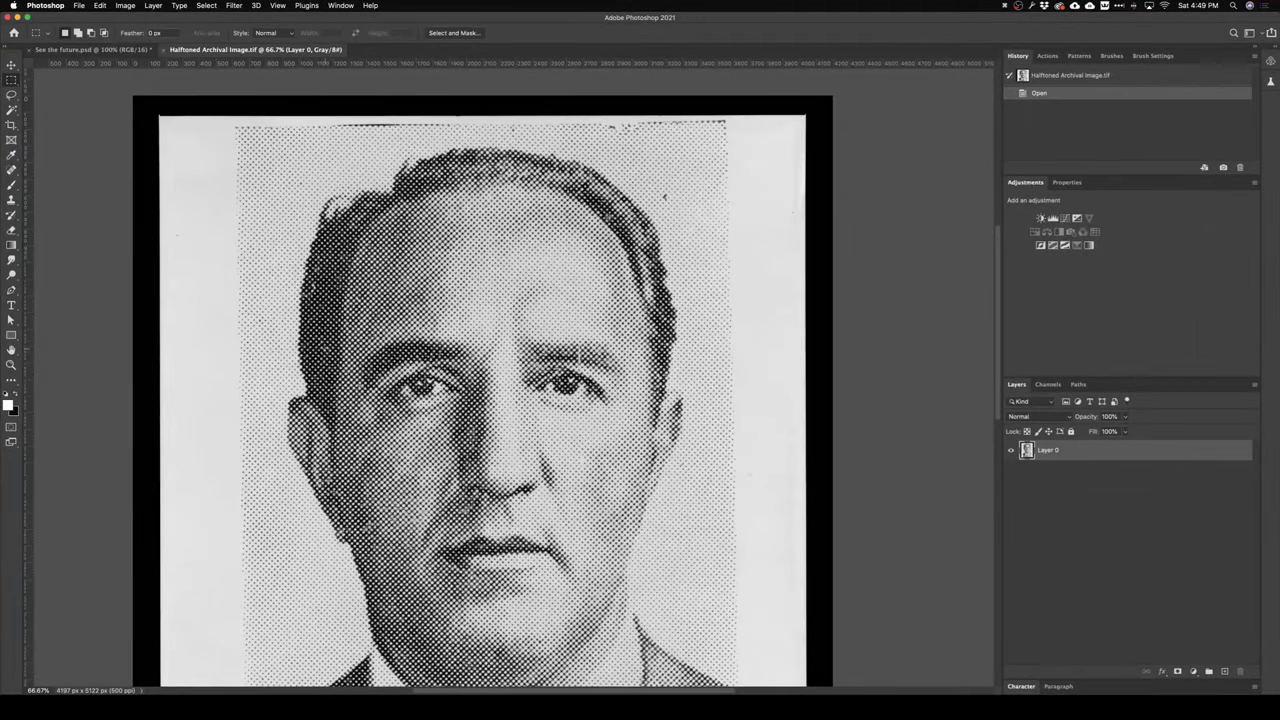
left_click_drag(352, 332, 652, 432)
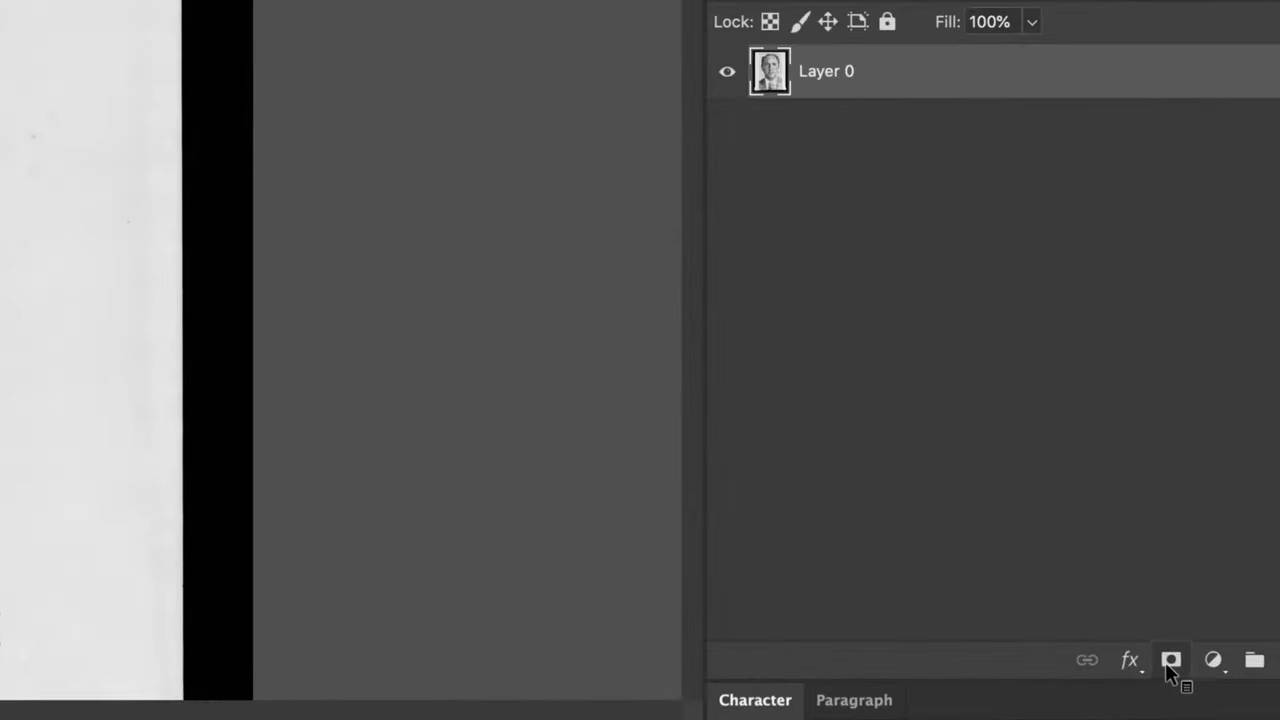
left_click(1171, 662)
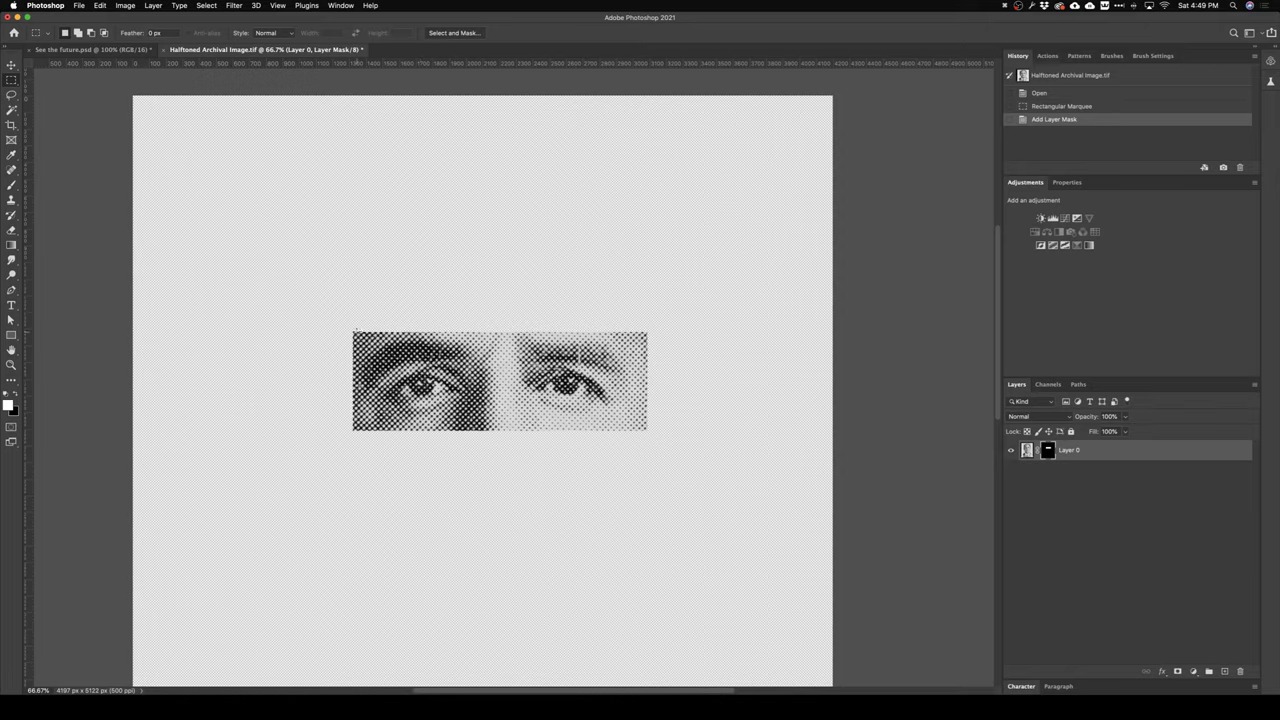
- Extend the visible strip further left by filling a selection on the layer mask
left_click_drag(354, 331, 341, 431)
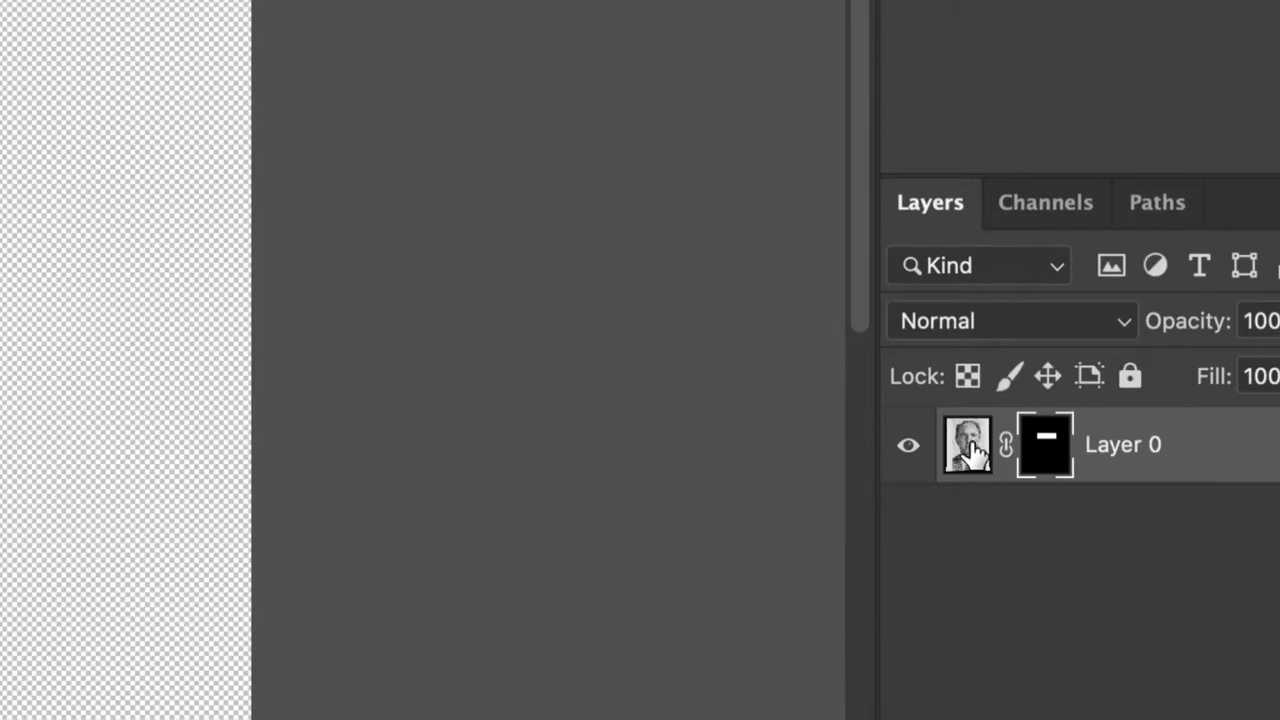
left_click(967, 446)
left_click(1045, 448)
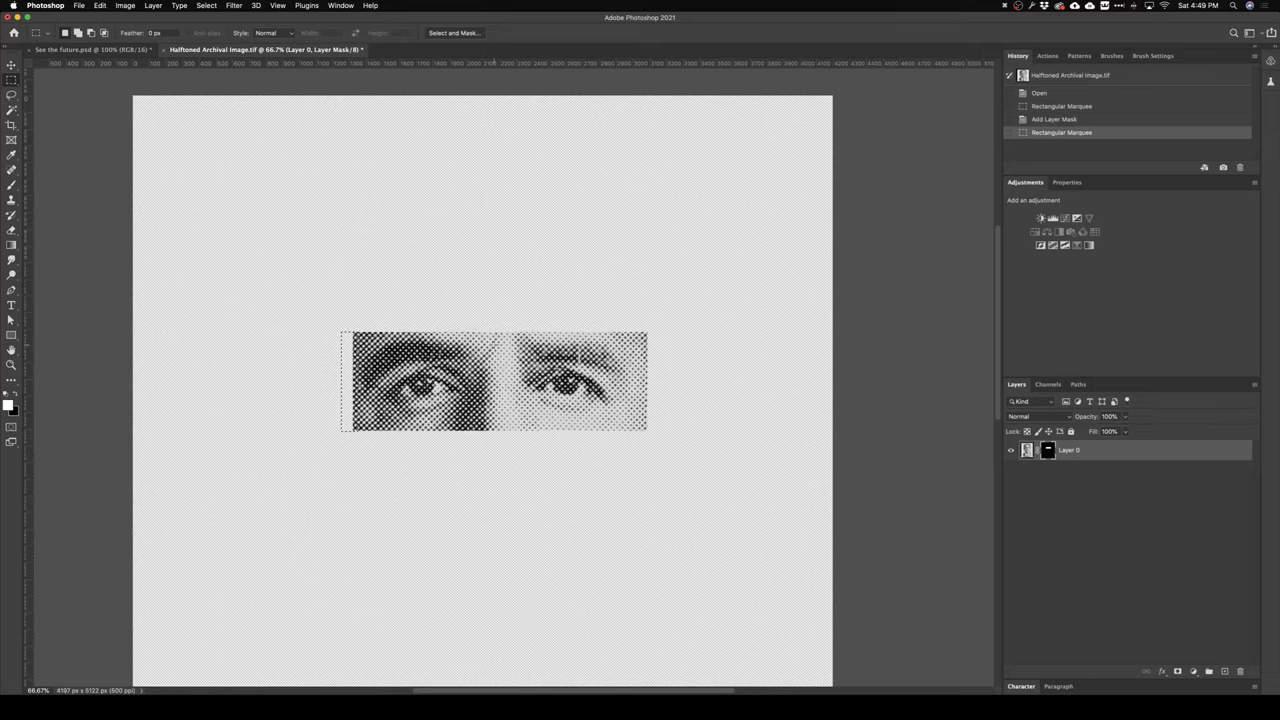
key("alt+BackSpace")
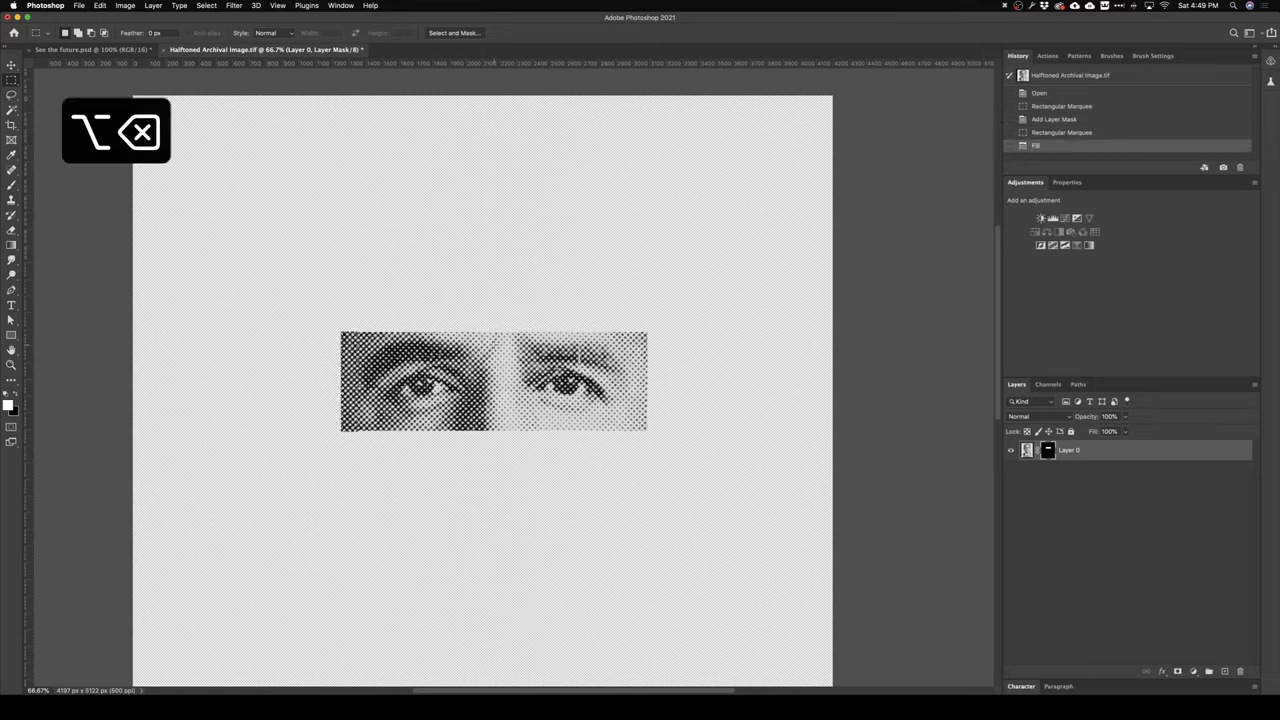
key("super+d")
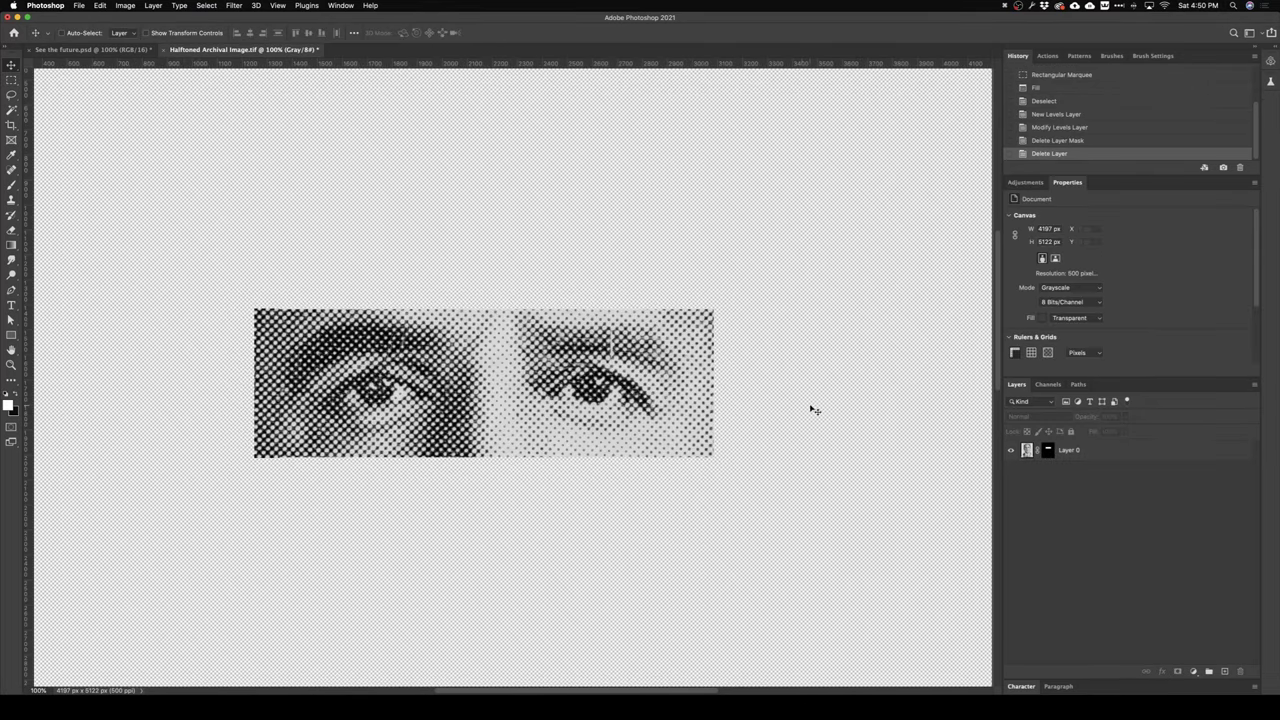
- Add a Levels layer with input levels 110 and 130 for stark black-and-white dots
left_click(1021, 185)
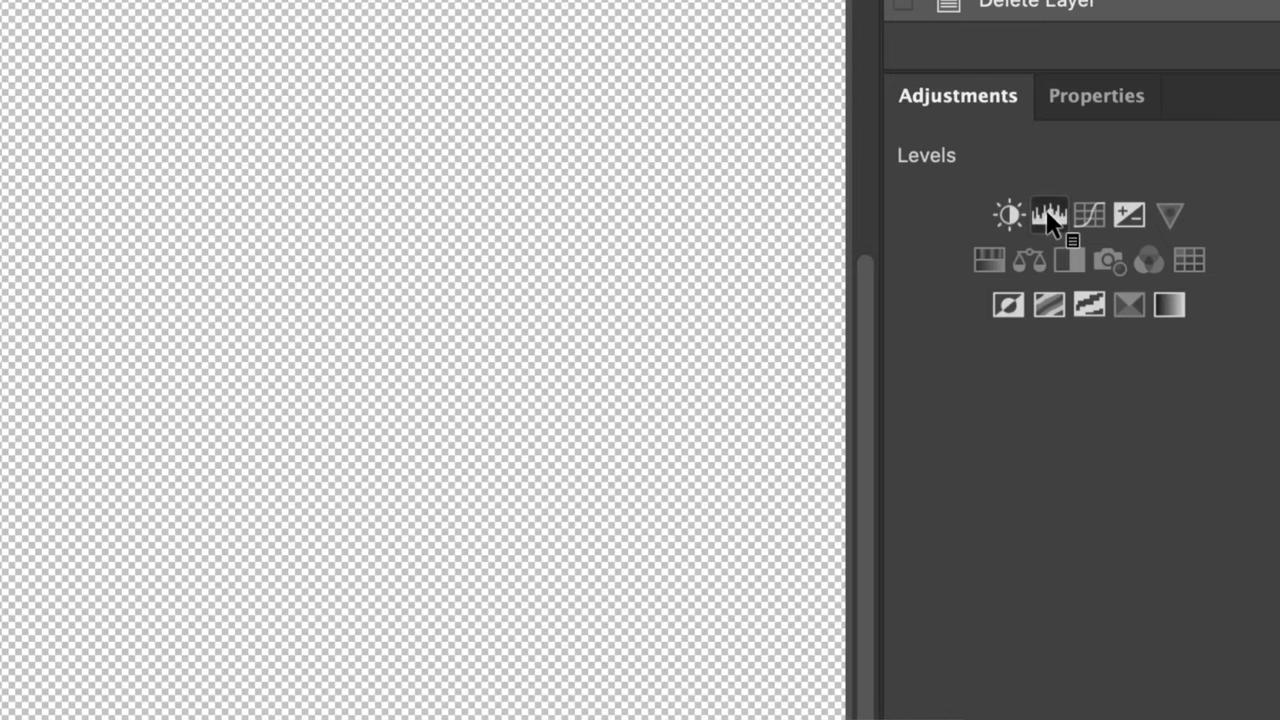
left_click(1053, 218)
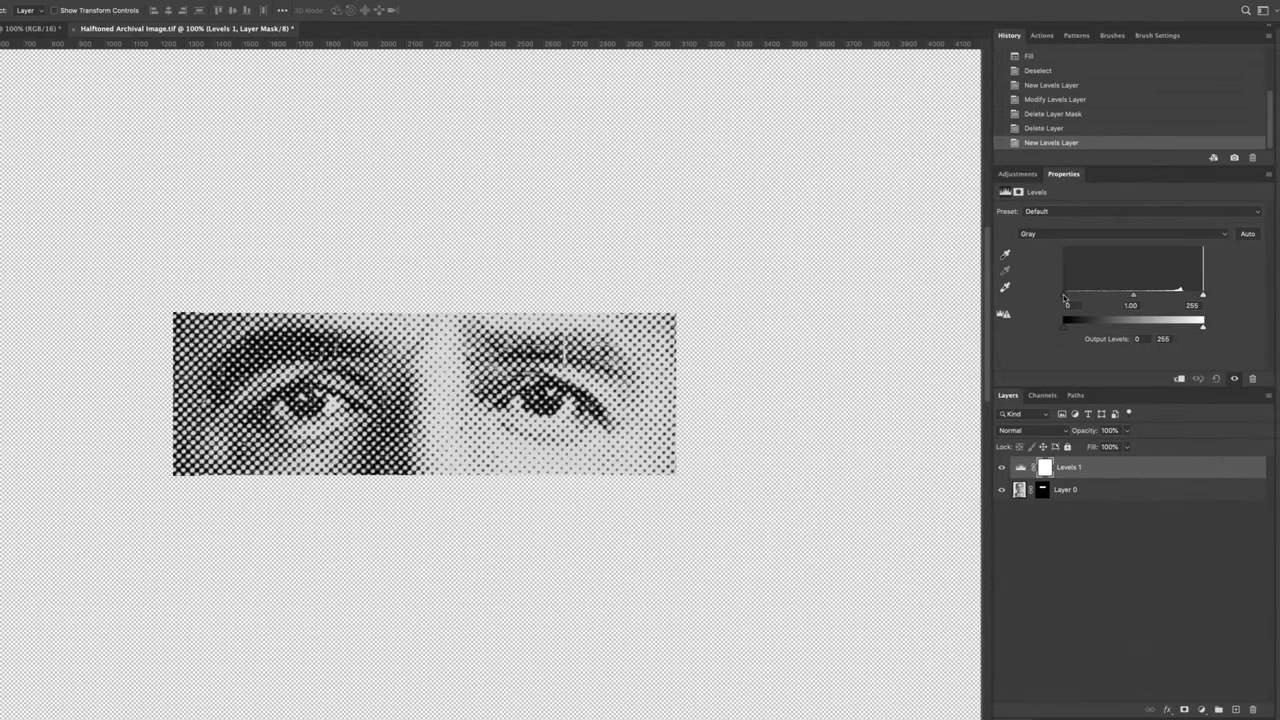
left_click_drag(1063, 294, 1123, 298)
left_click_drag(1200, 296, 1133, 297)
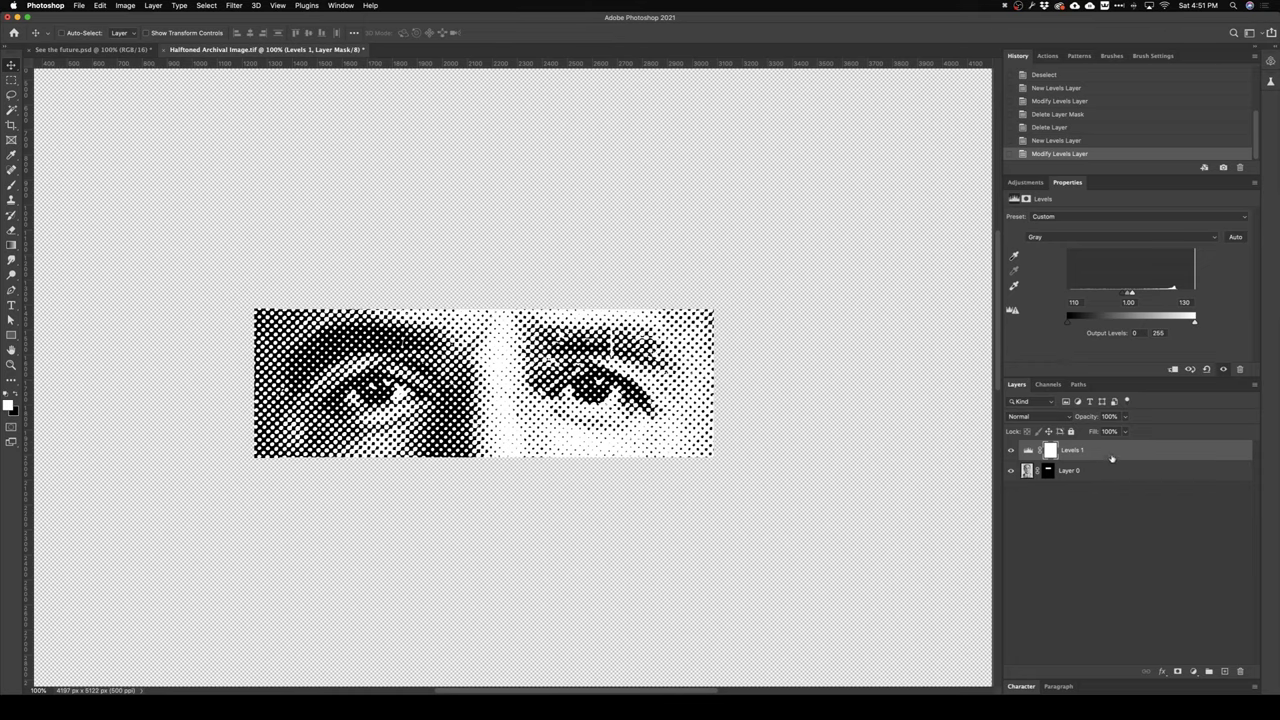
left_click(1107, 471)
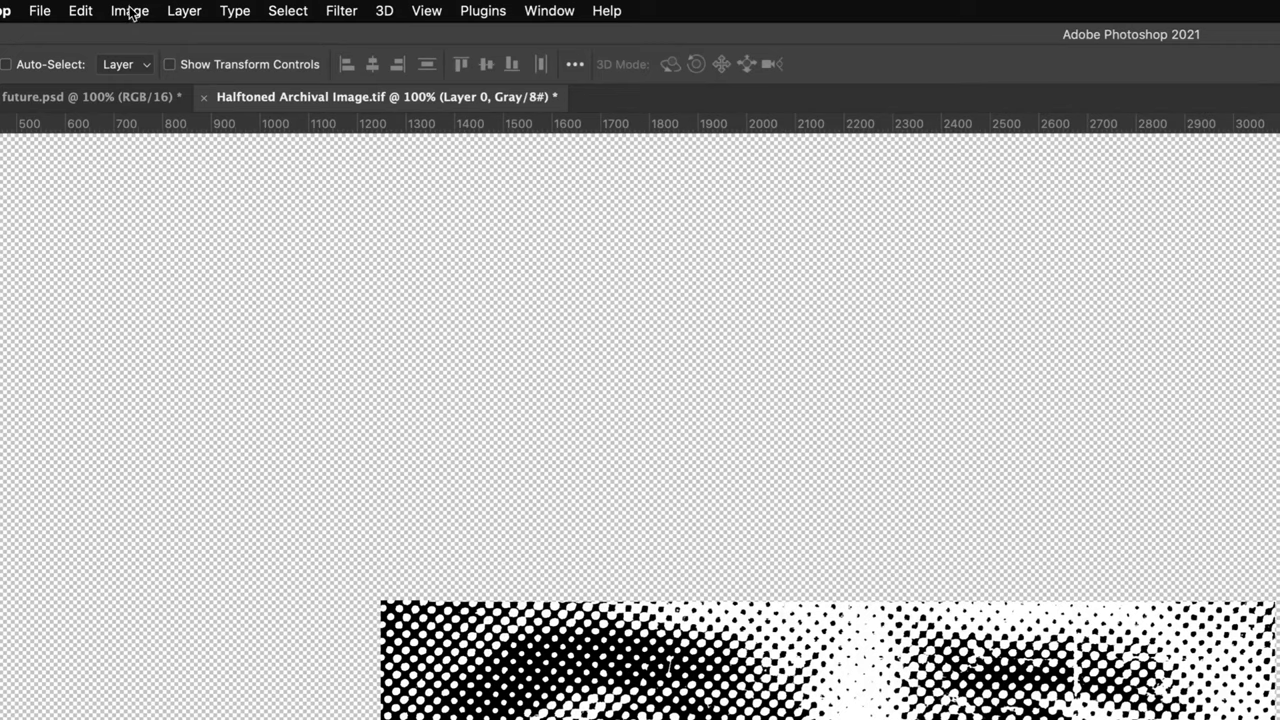
- Convert the eye strip to Bitmap mode at 500 pixels/inch with 50% Threshold
left_click(126, 5)
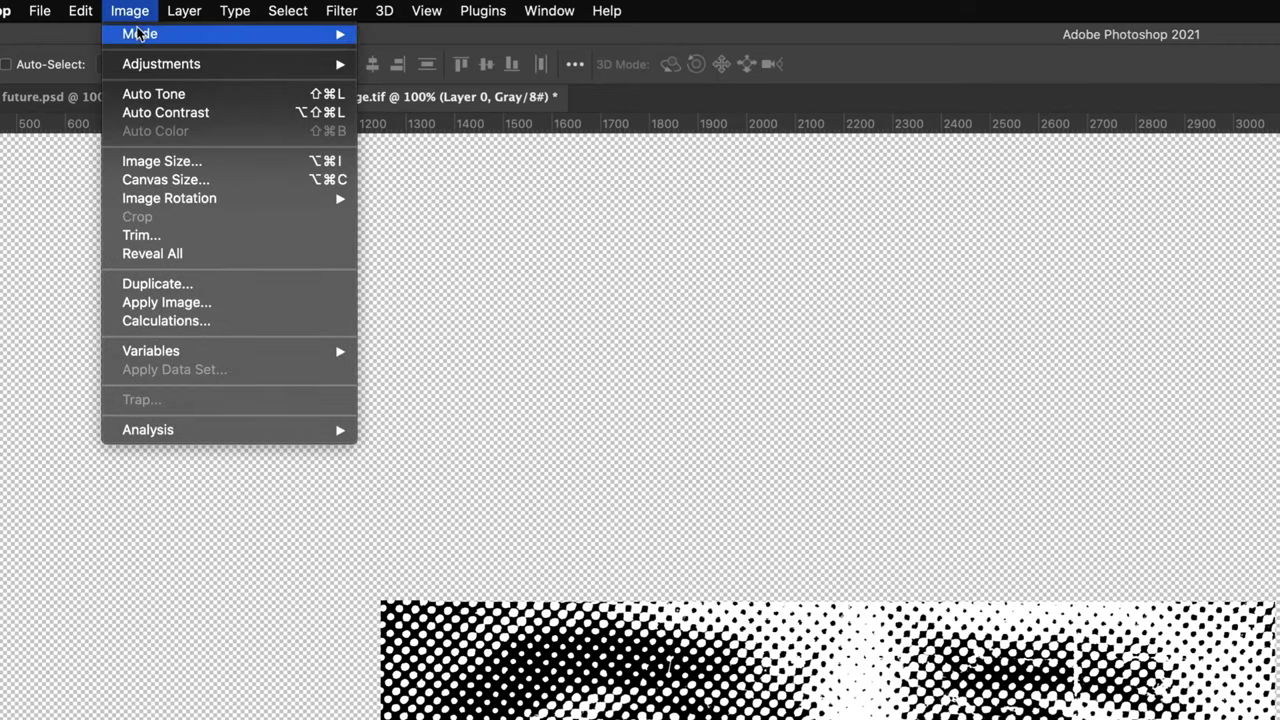
mouse_move(139, 35)
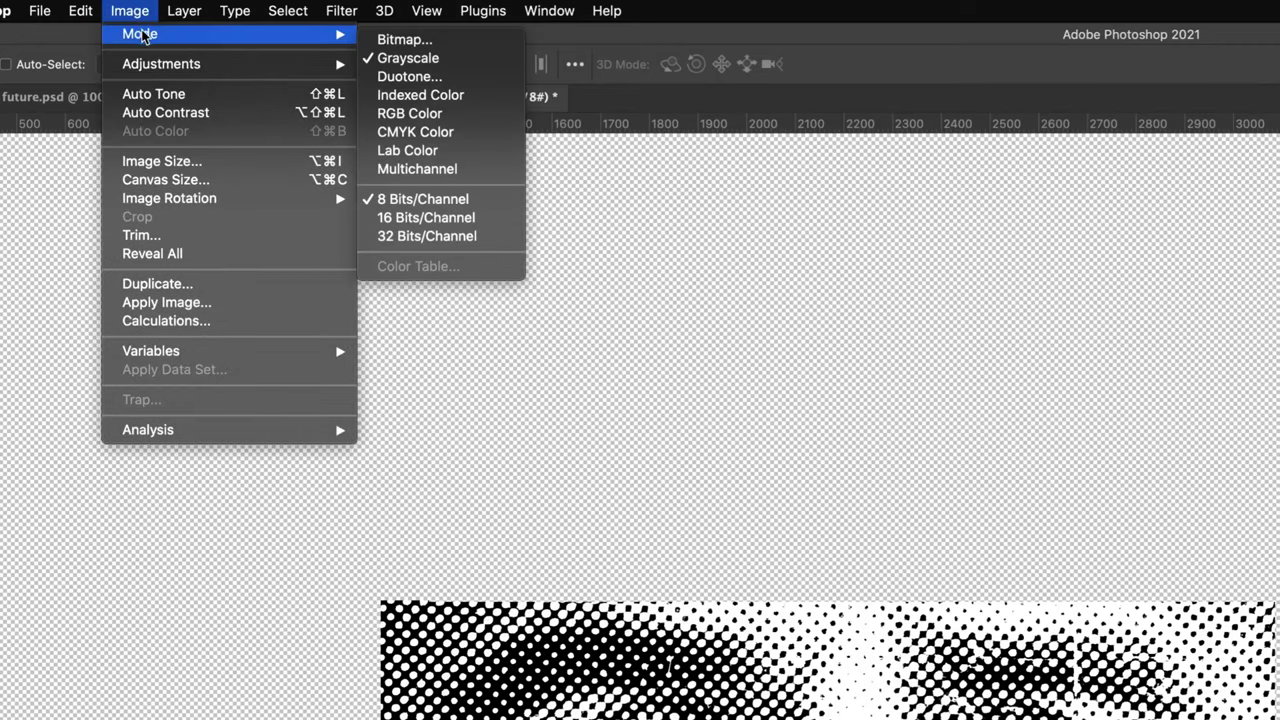
left_click(447, 41)
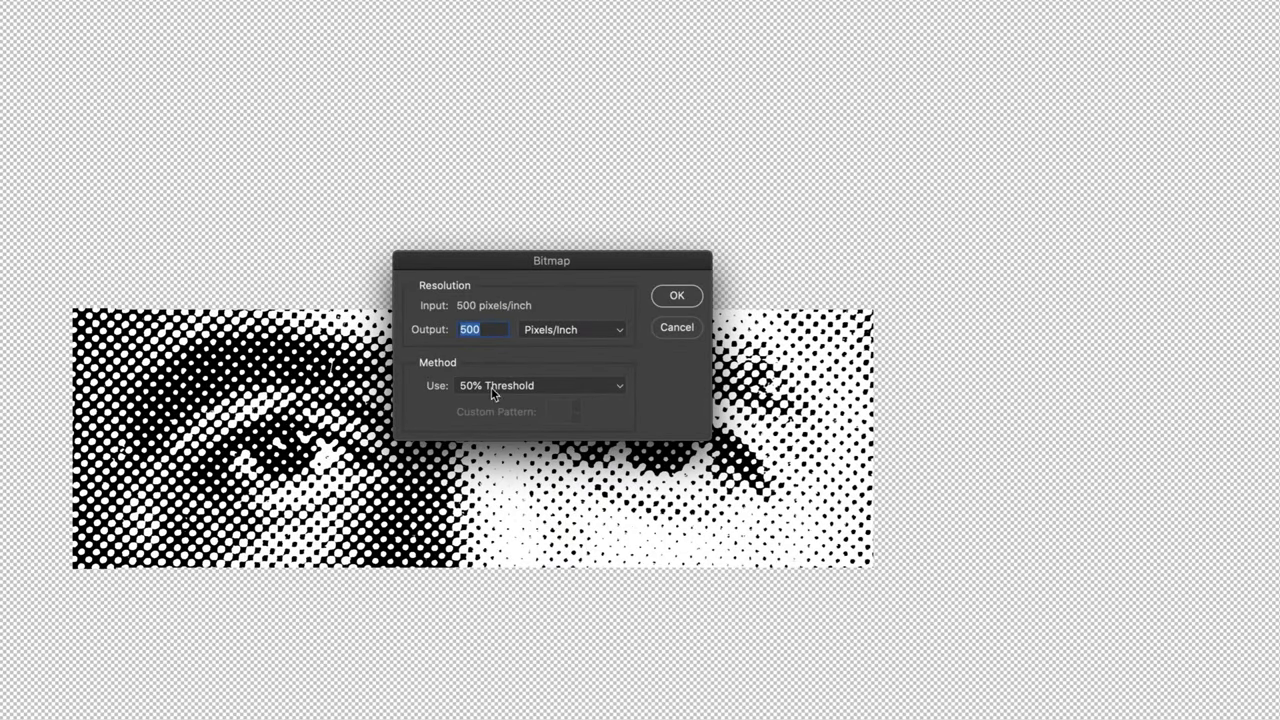
left_click(677, 296)
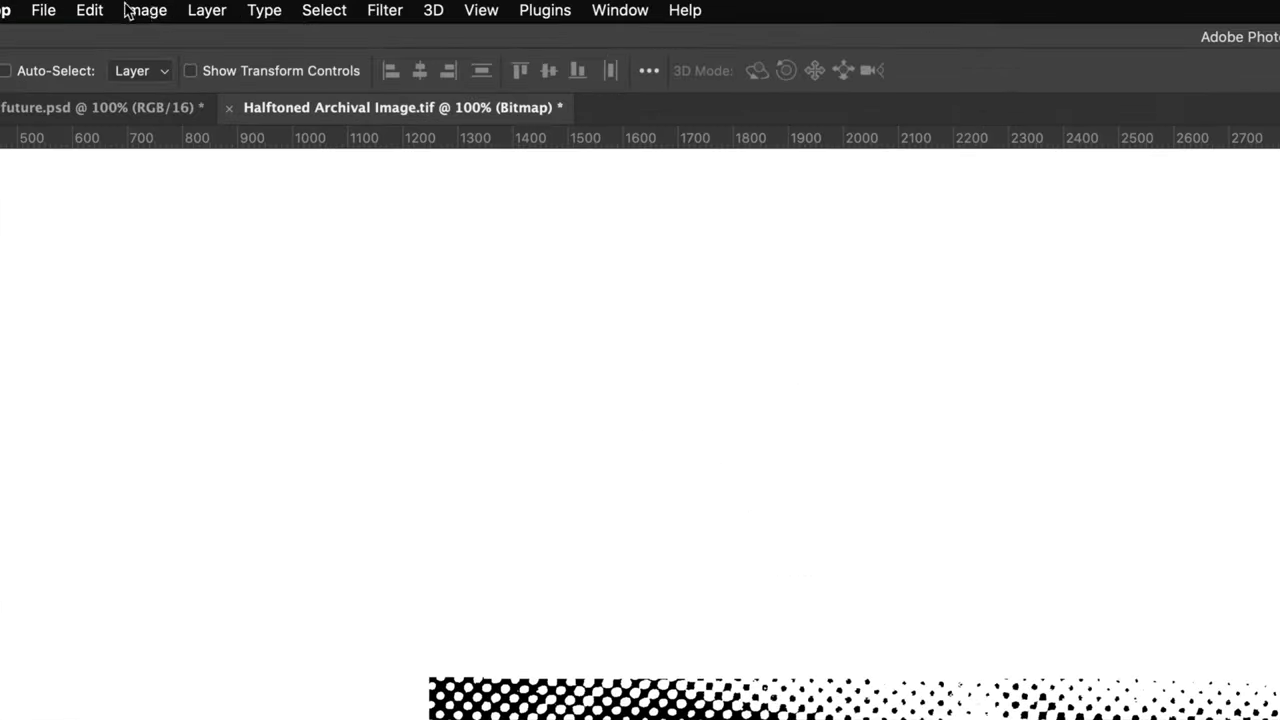
- Convert the bitmap back to Grayscale with a size ratio of 1
left_click(125, 5)
mouse_move(139, 18)
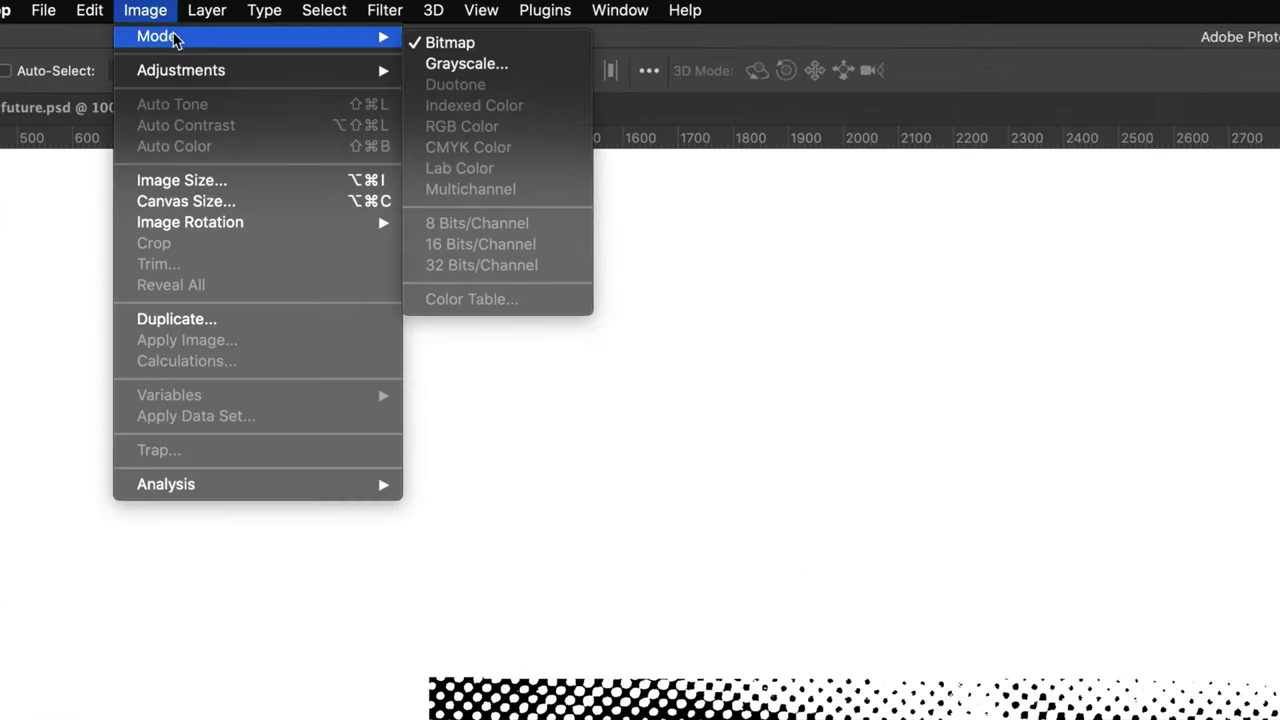
left_click(470, 64)
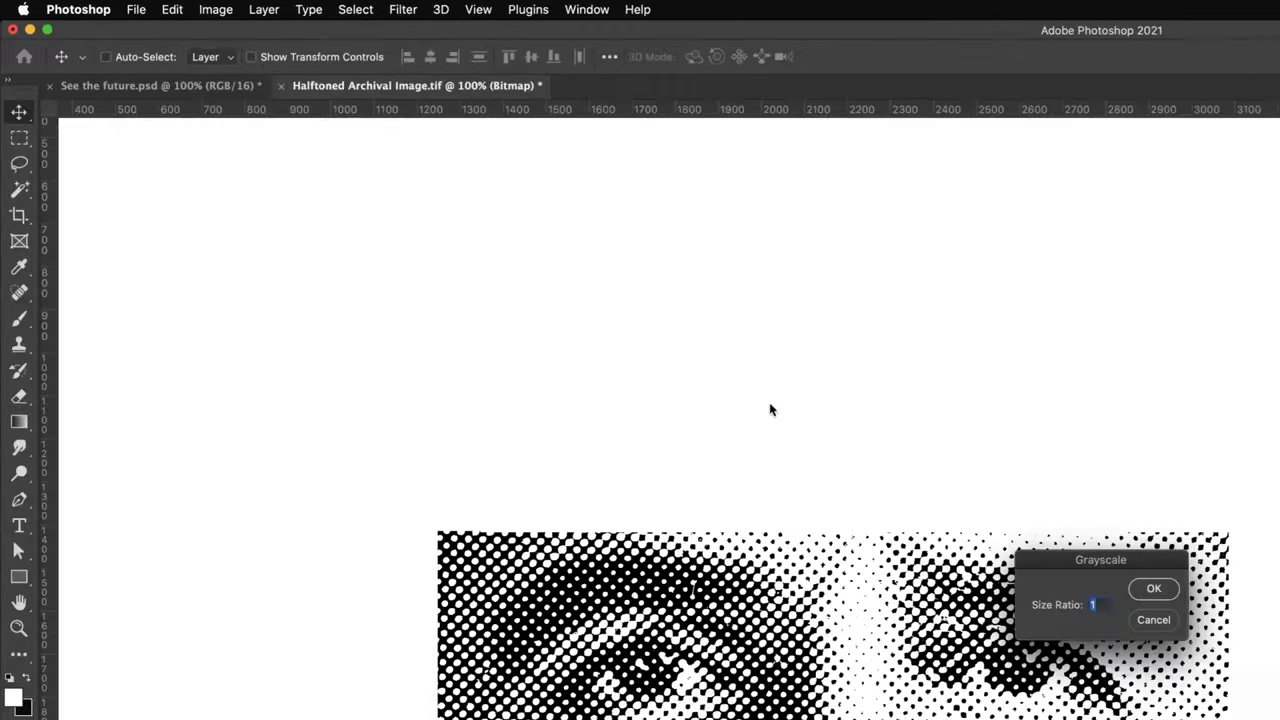
left_click_drag(1100, 555, 718, 355)
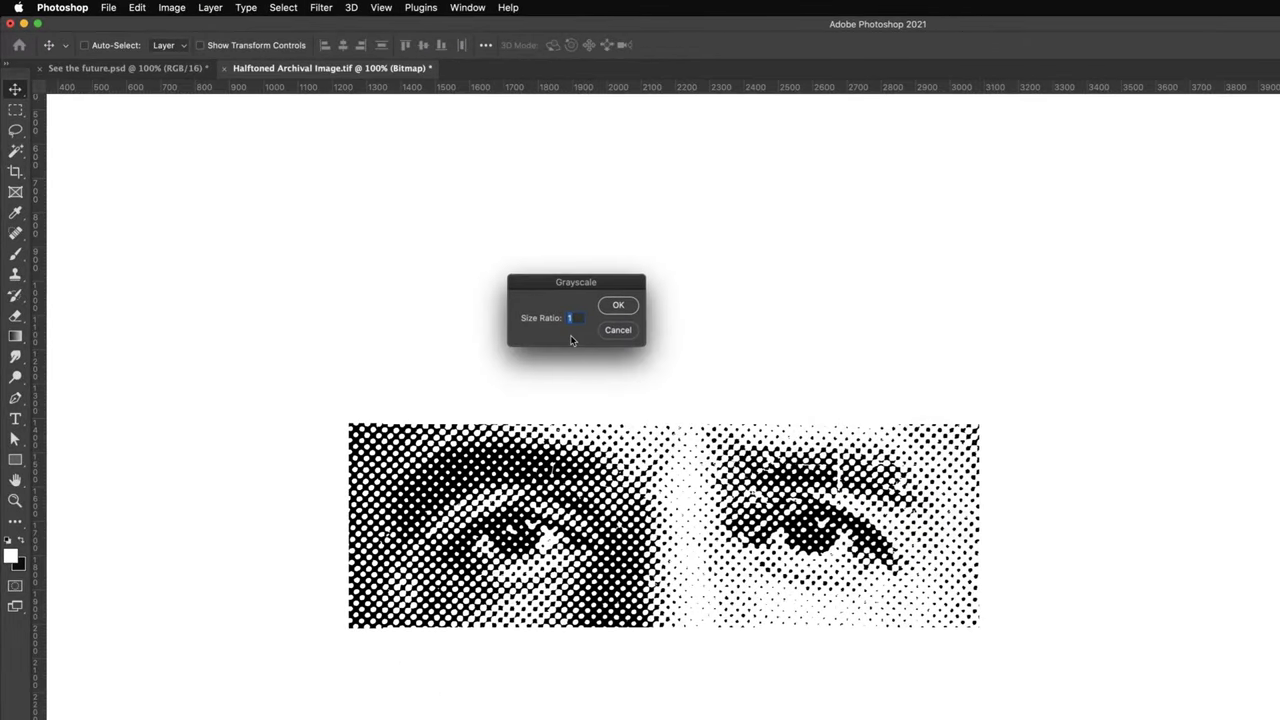
left_click(620, 306)
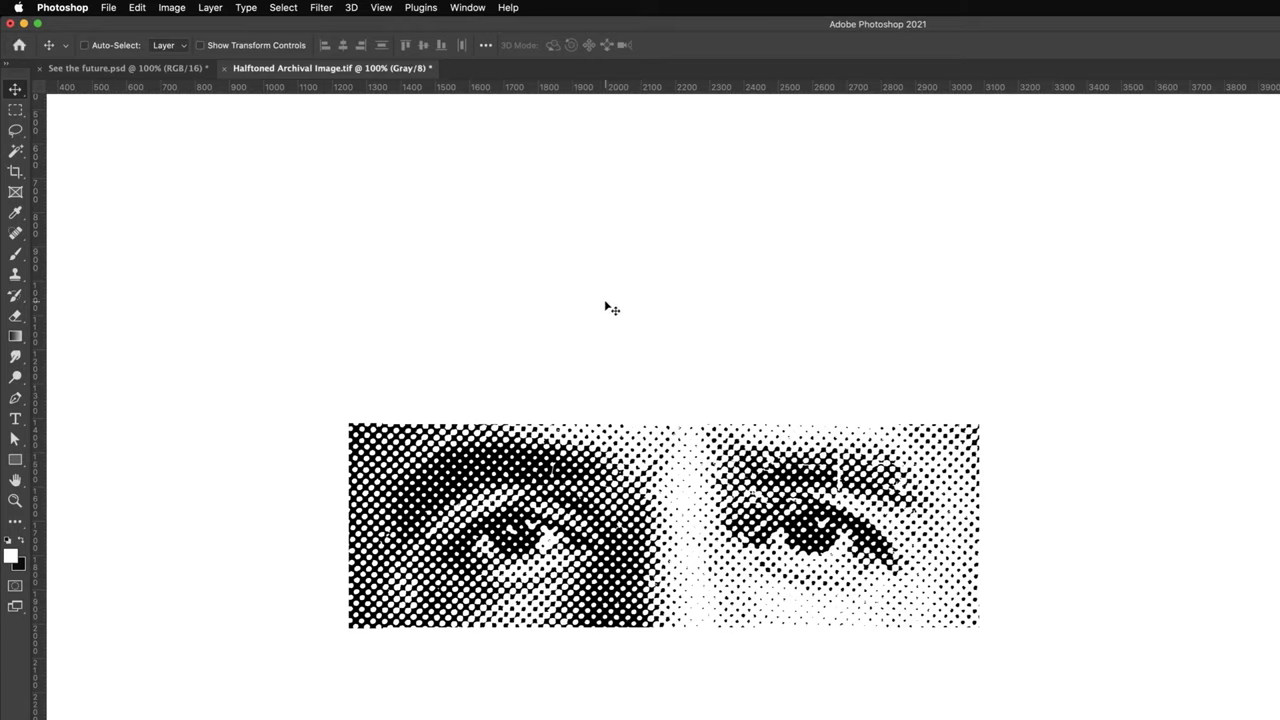
- Switch the image to RGB Color and unlock the background as Layer 0
left_click(171, 8)
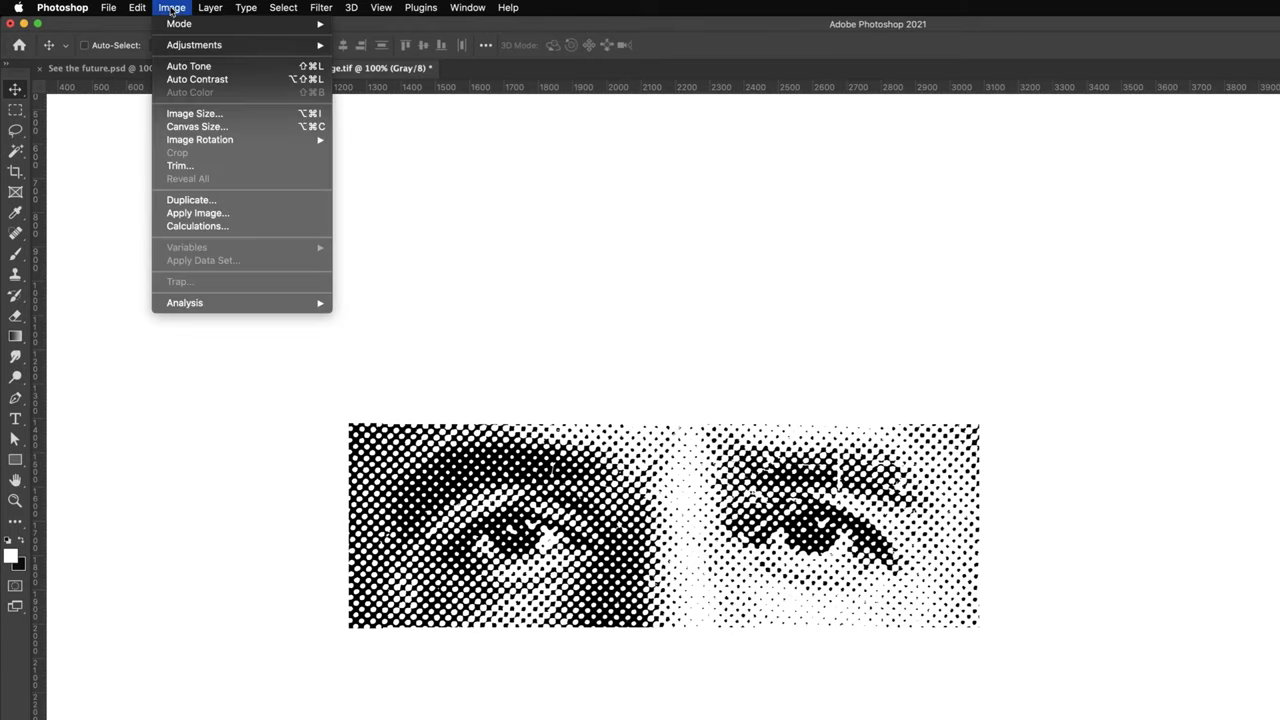
mouse_move(186, 24)
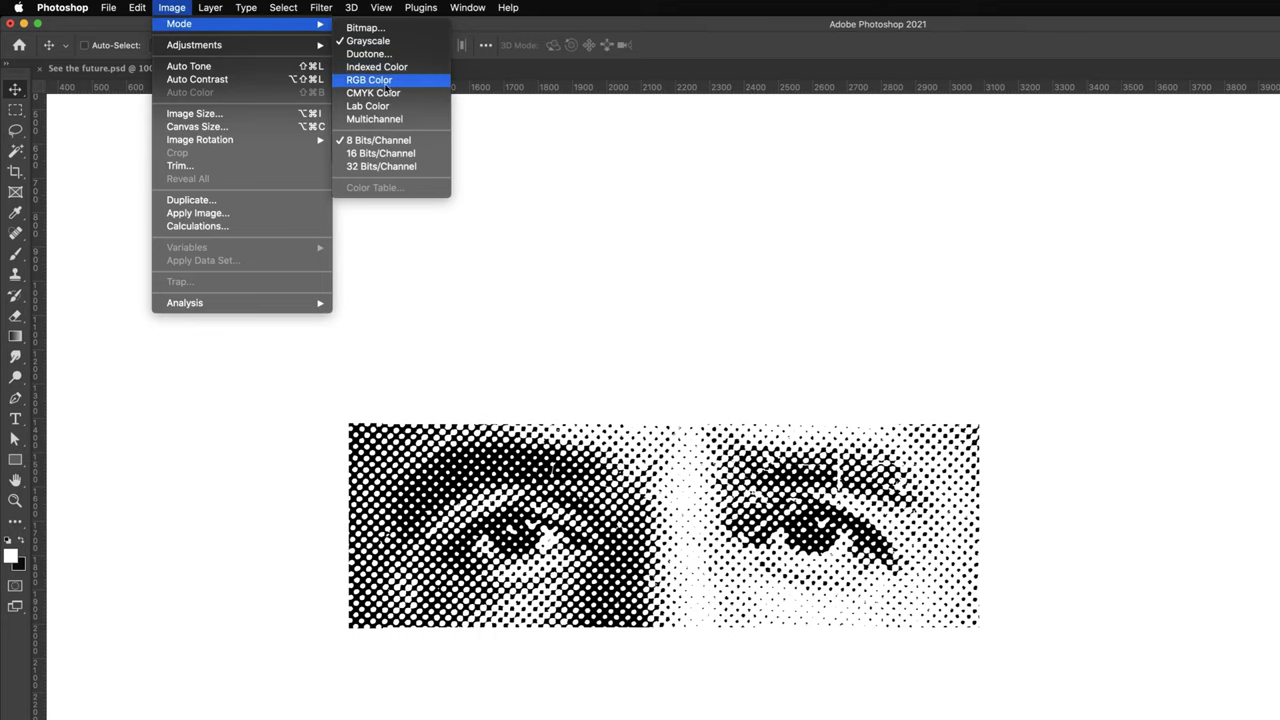
left_click(386, 86)
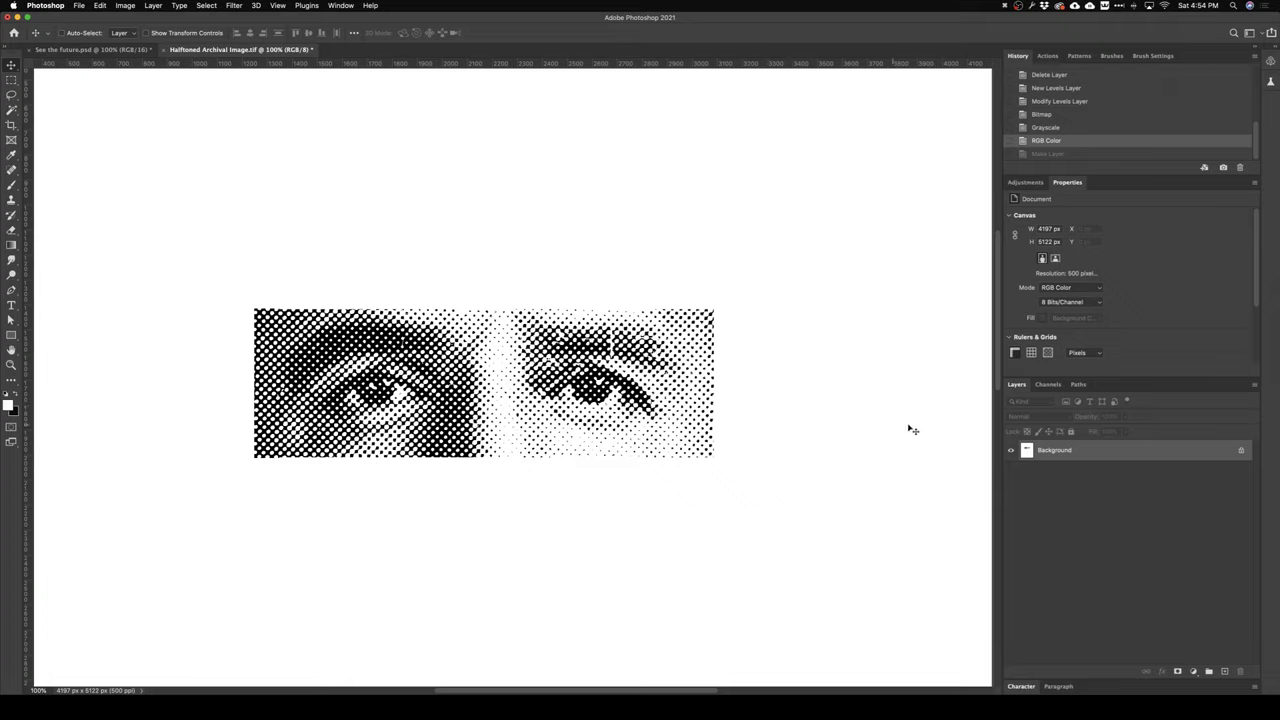
left_click(1240, 452)
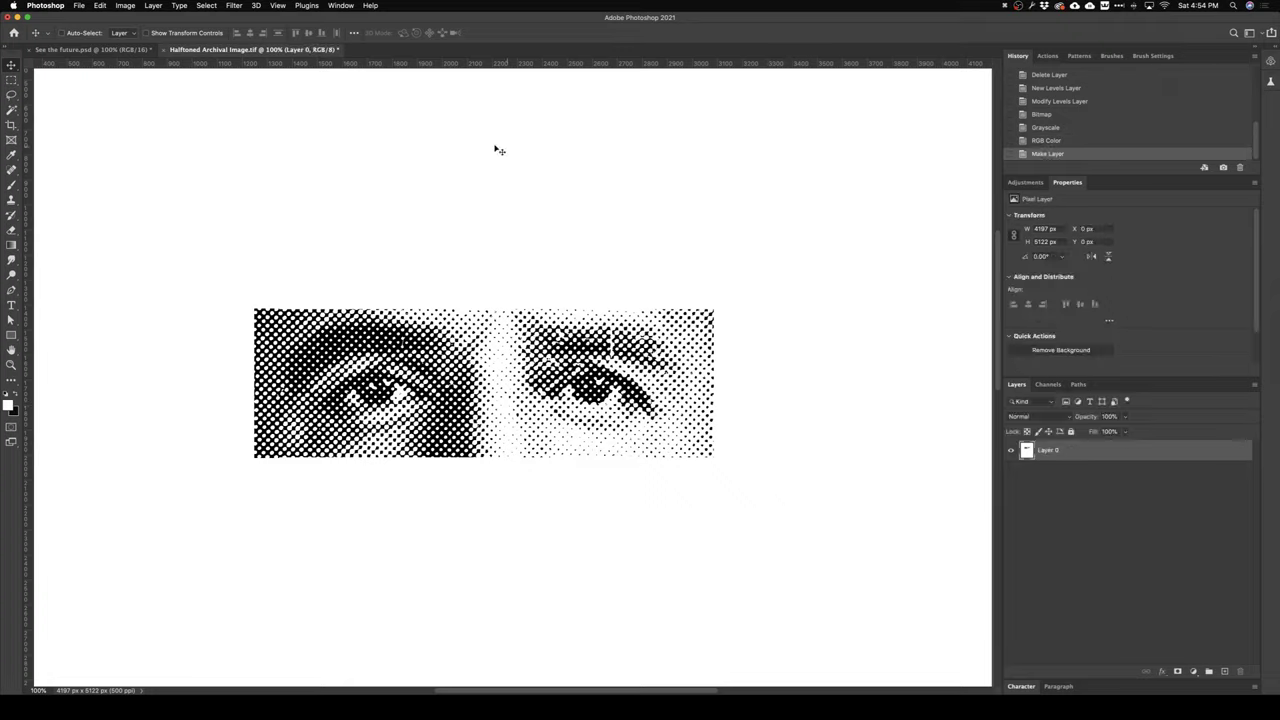
- Select the white background with Color Range and delete it to transparency
left_click(206, 5)
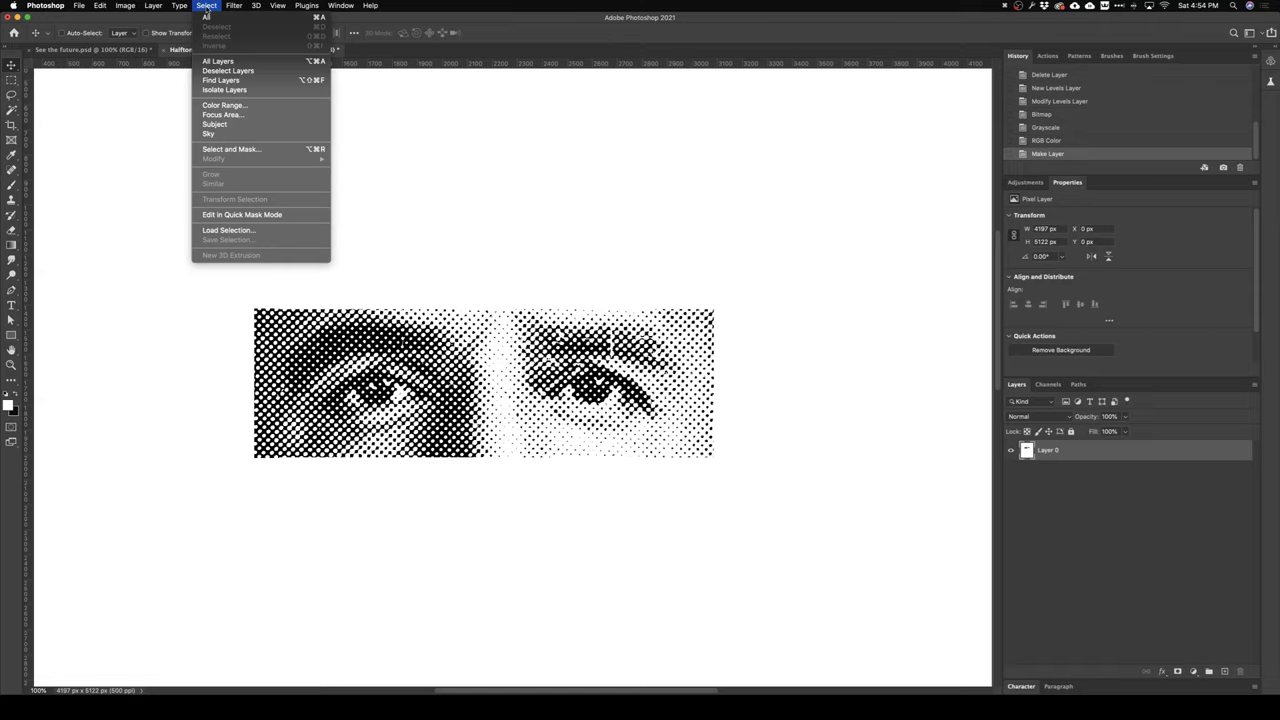
left_click(224, 105)
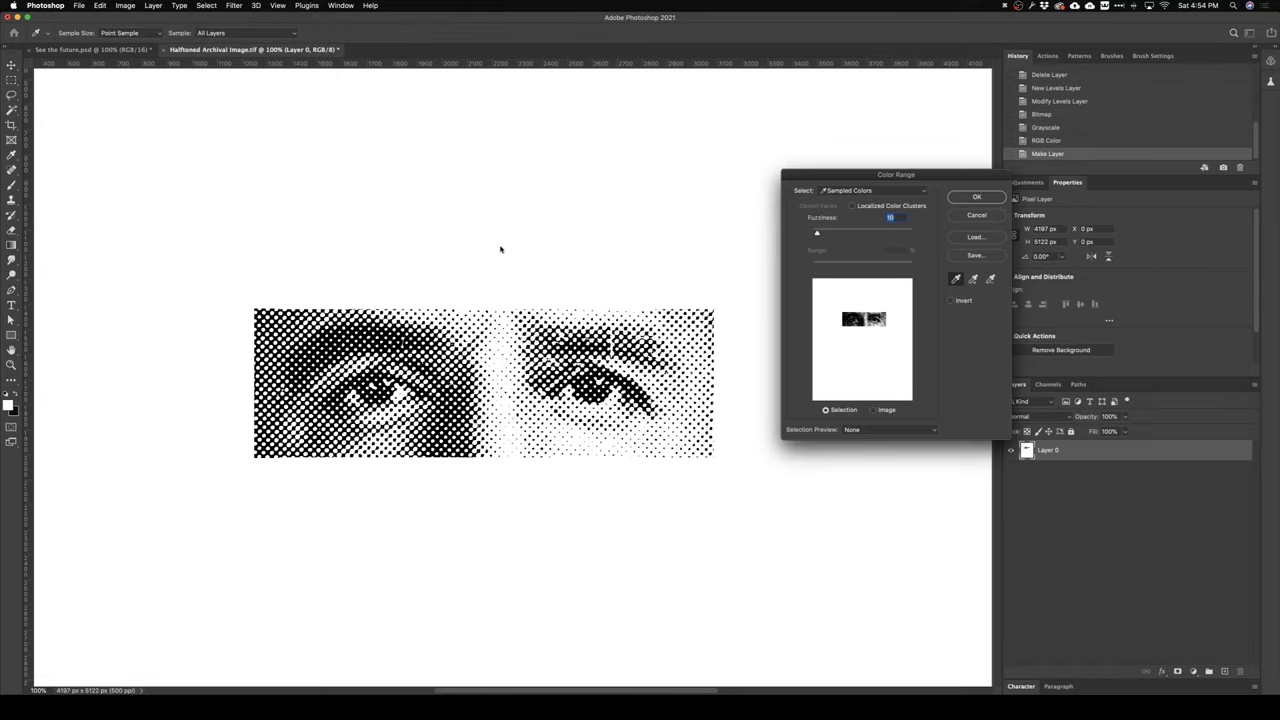
left_click(976, 197)
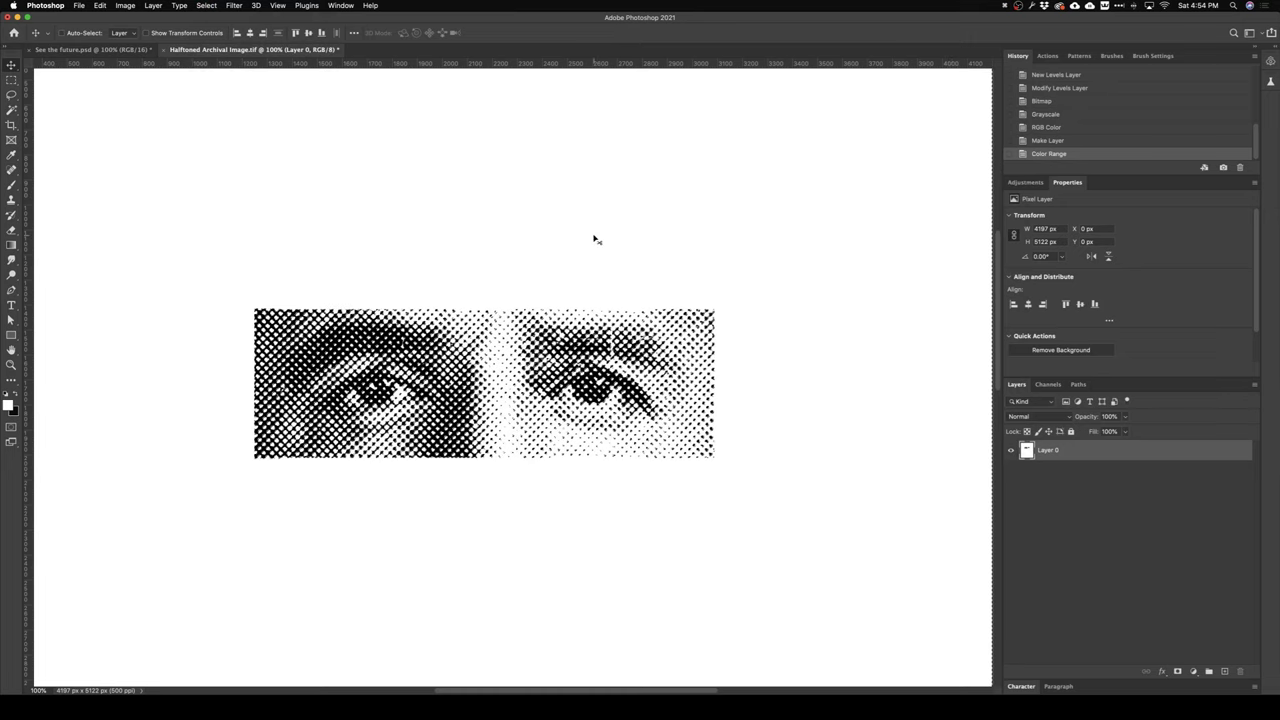
key("BackSpace")
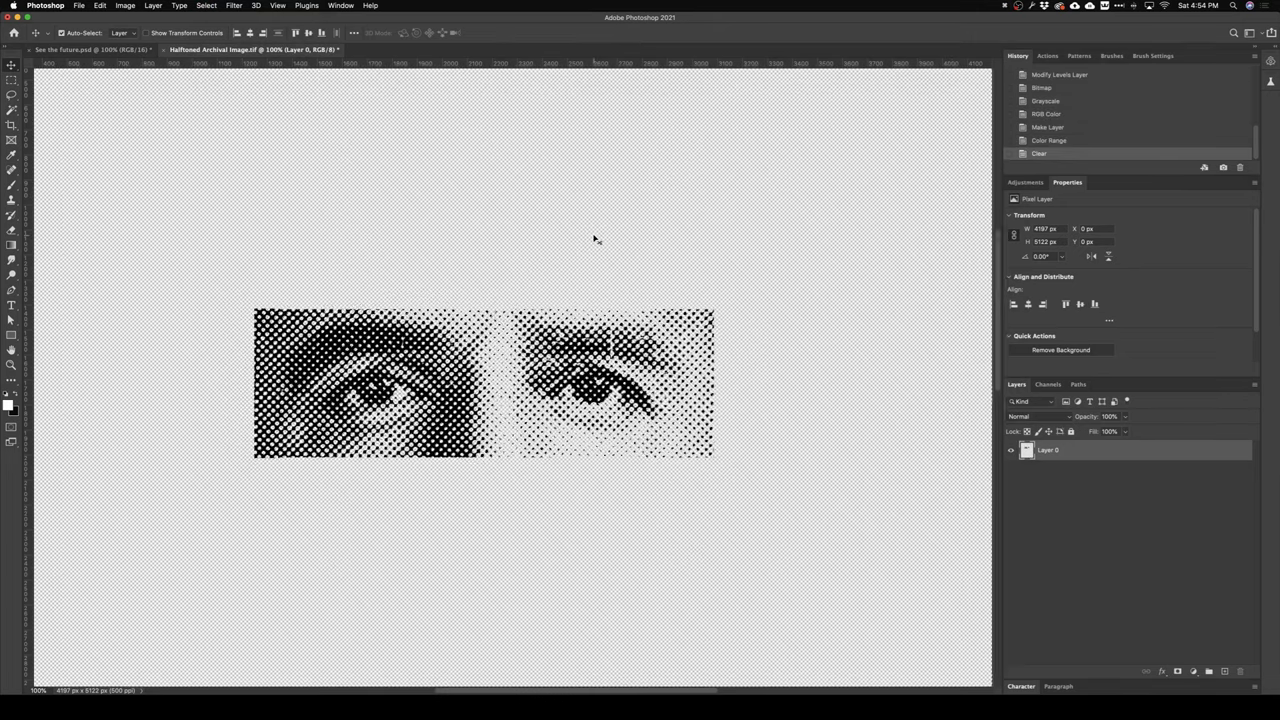
key("super+d")
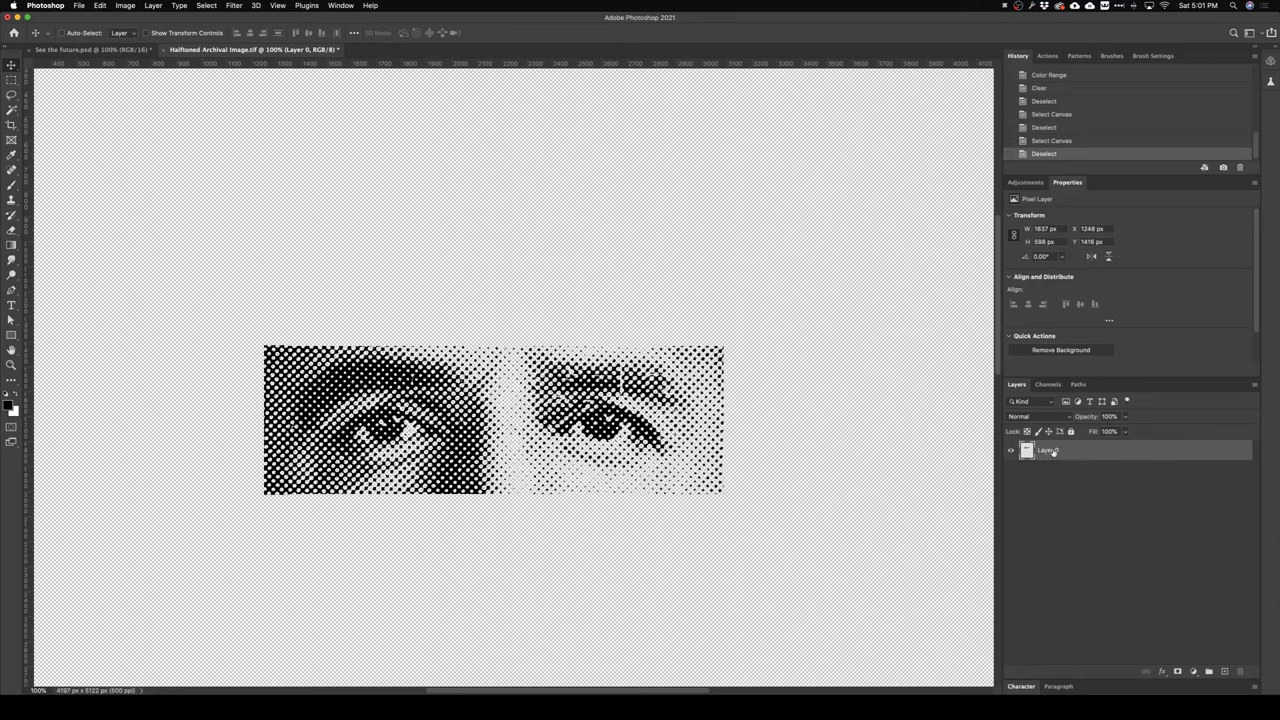
- Drag the halftone eyes into the blue poster, delete the extra Layer 5, and show the eye strips
left_click_drag(467, 462, 101, 56)
mouse_move(553, 403)
left_mouse_down()
mouse_move(560, 443)
mouse_move(543, 413)
left_mouse_up()
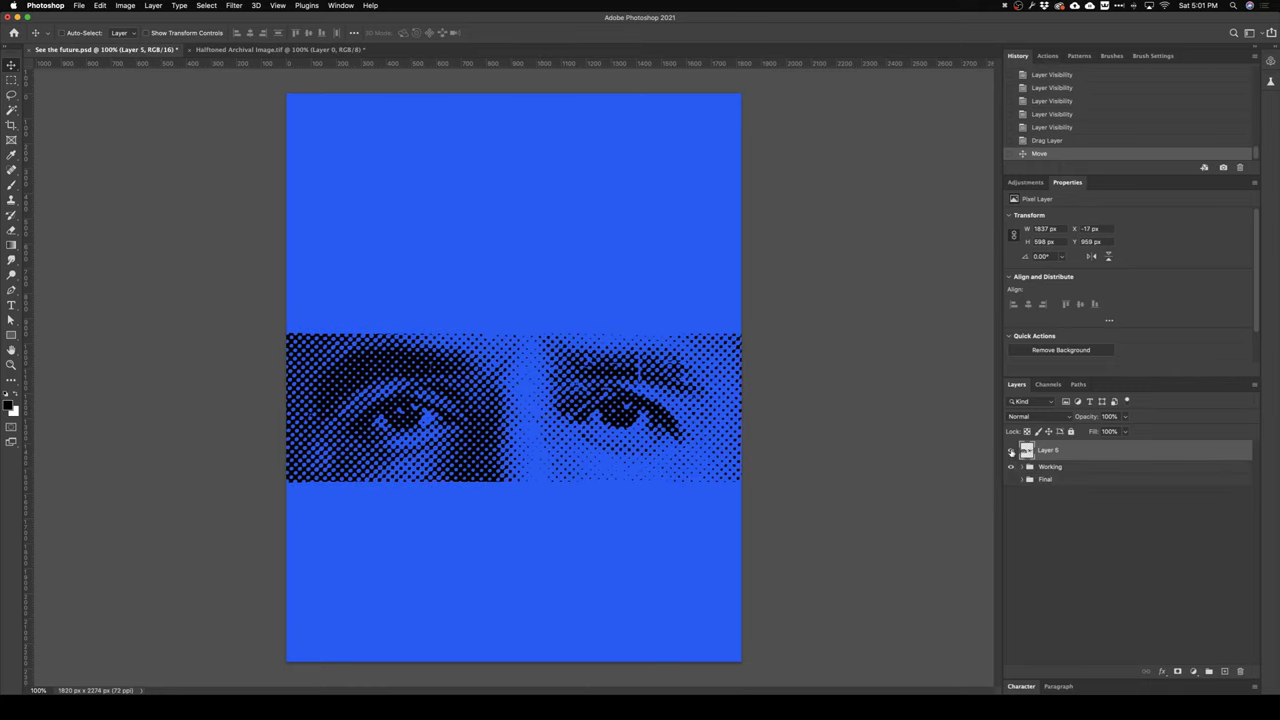
left_click(1241, 672)
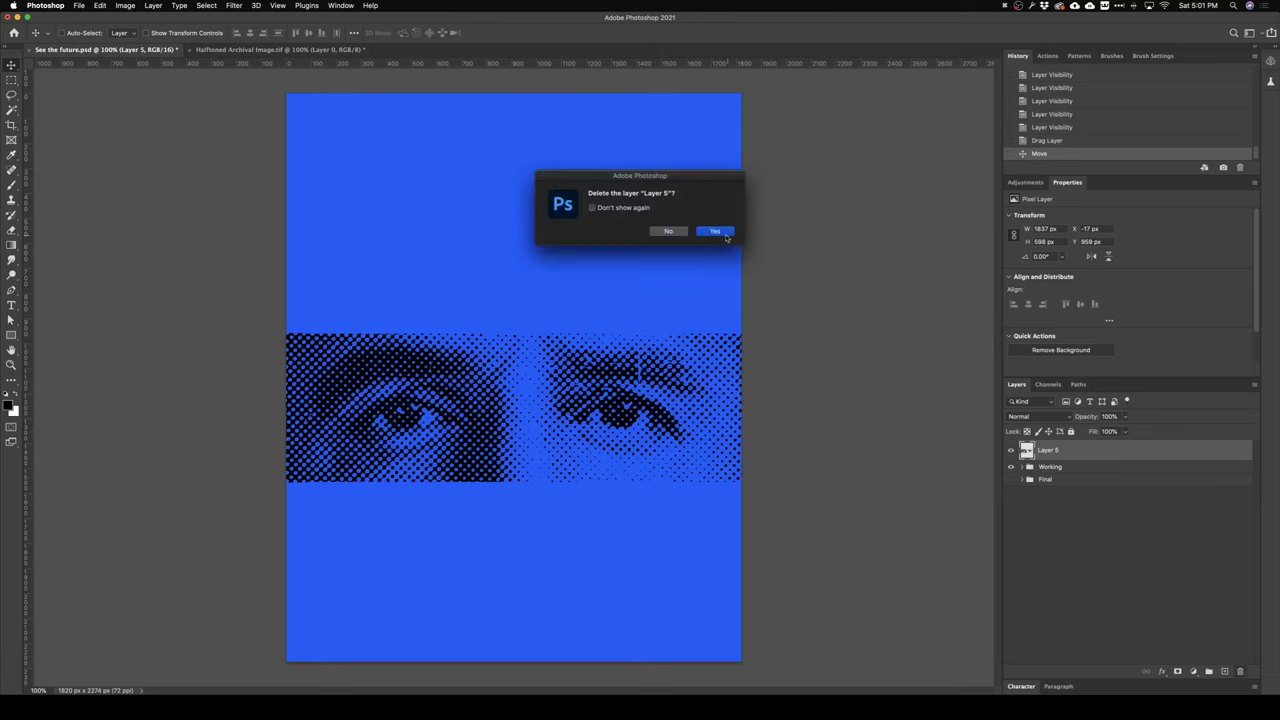
left_click(728, 238)
left_click(1010, 458)
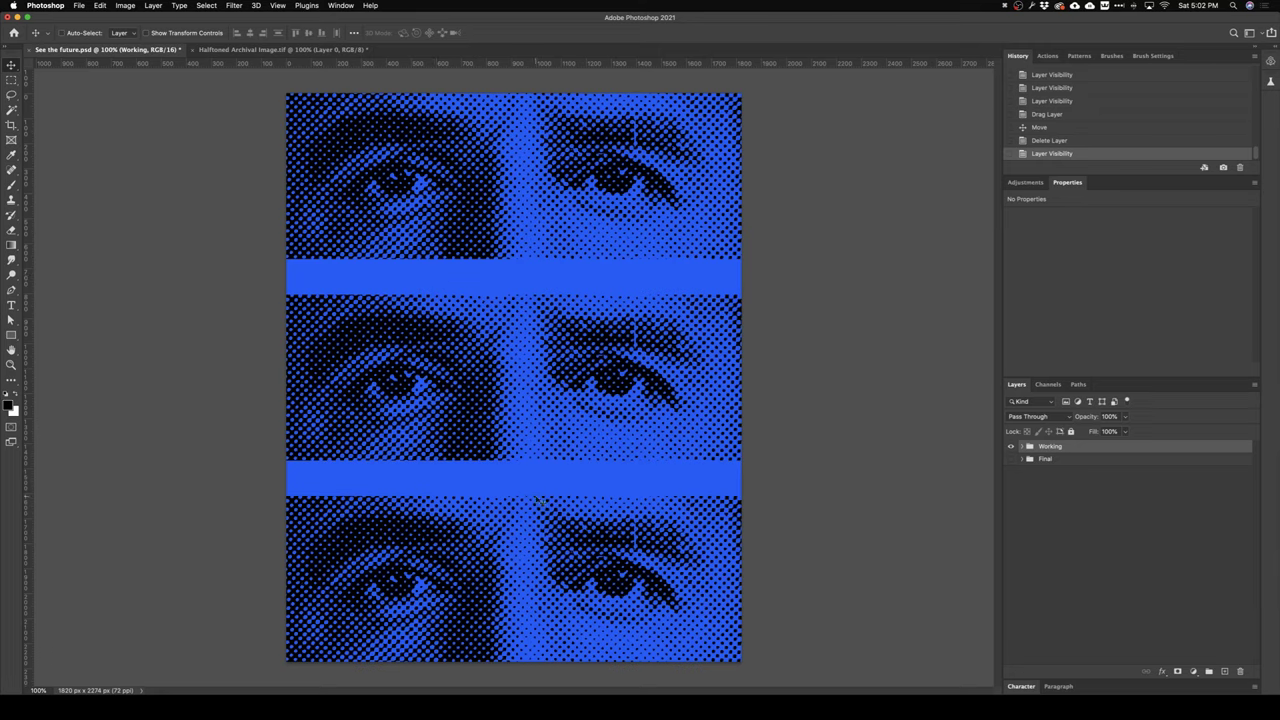
key("super+Tab")
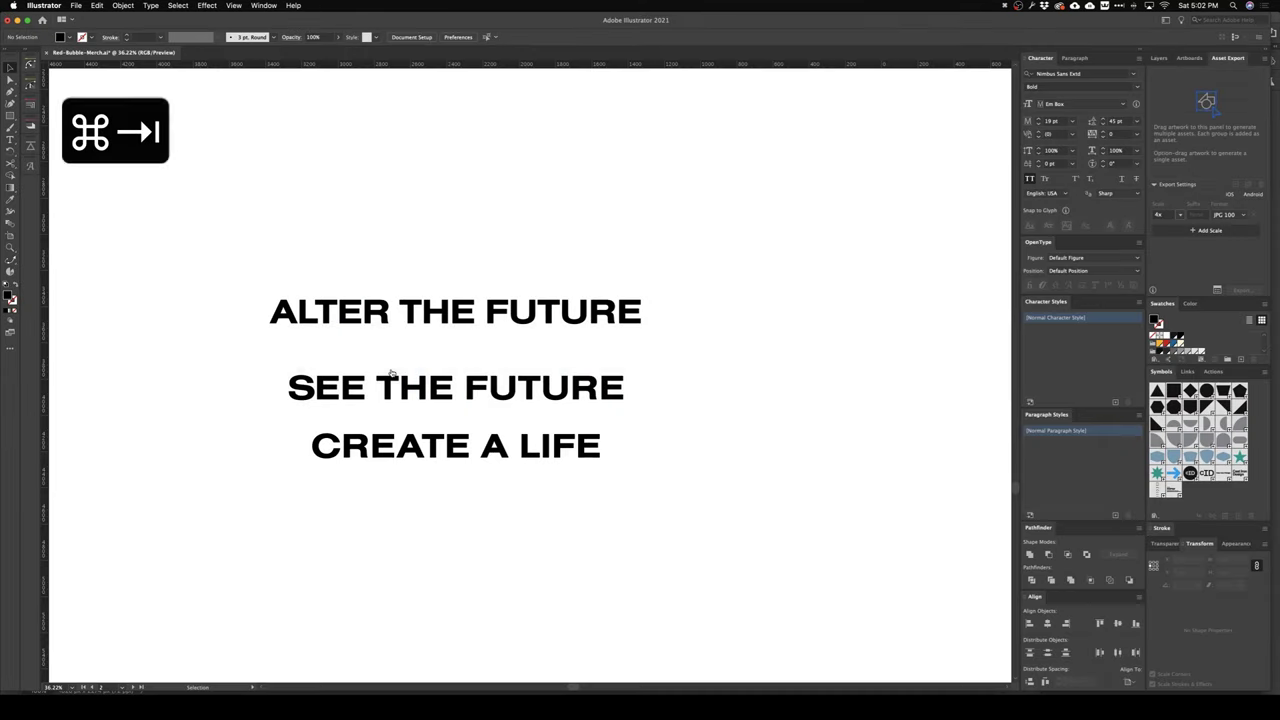
- Select and copy the ALTER THE FUTURE headline in Illustrator, then deselect it
left_click(434, 332)
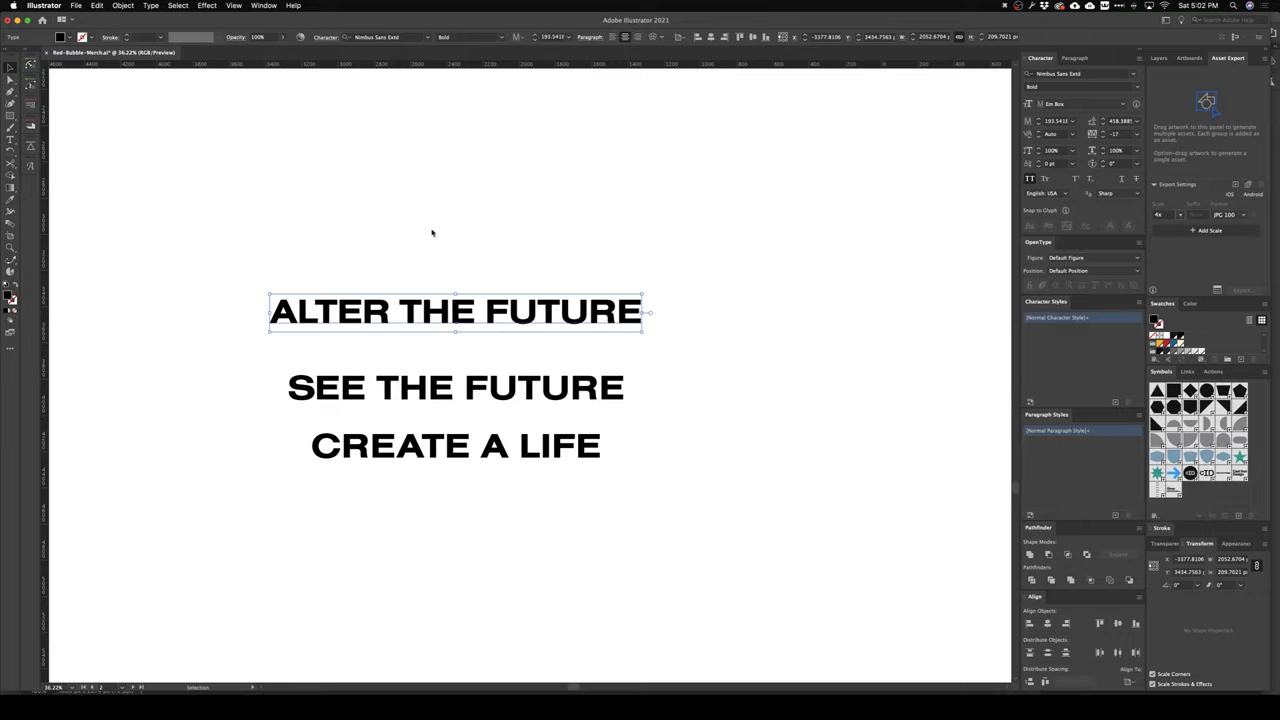
left_click(432, 233)
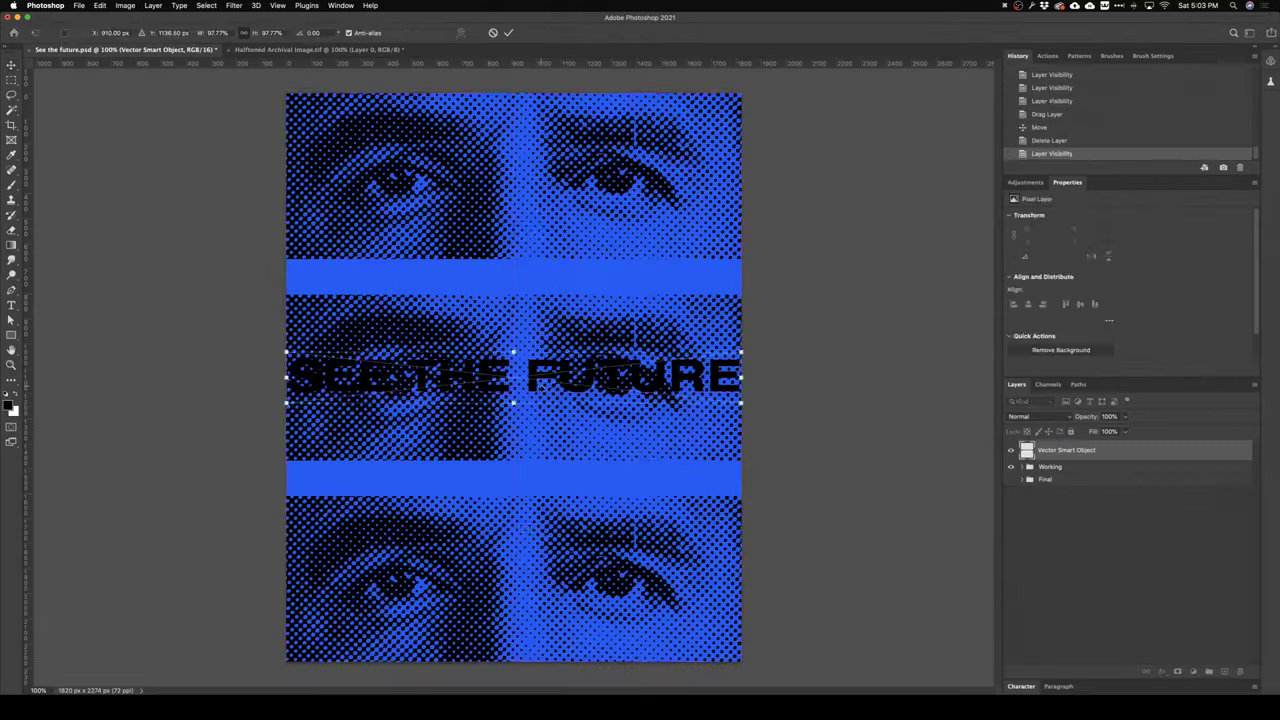
- Paste ALTER THE FUTURE as a smart object, lower it, and stretch it past the canvas edges
key("super+v")
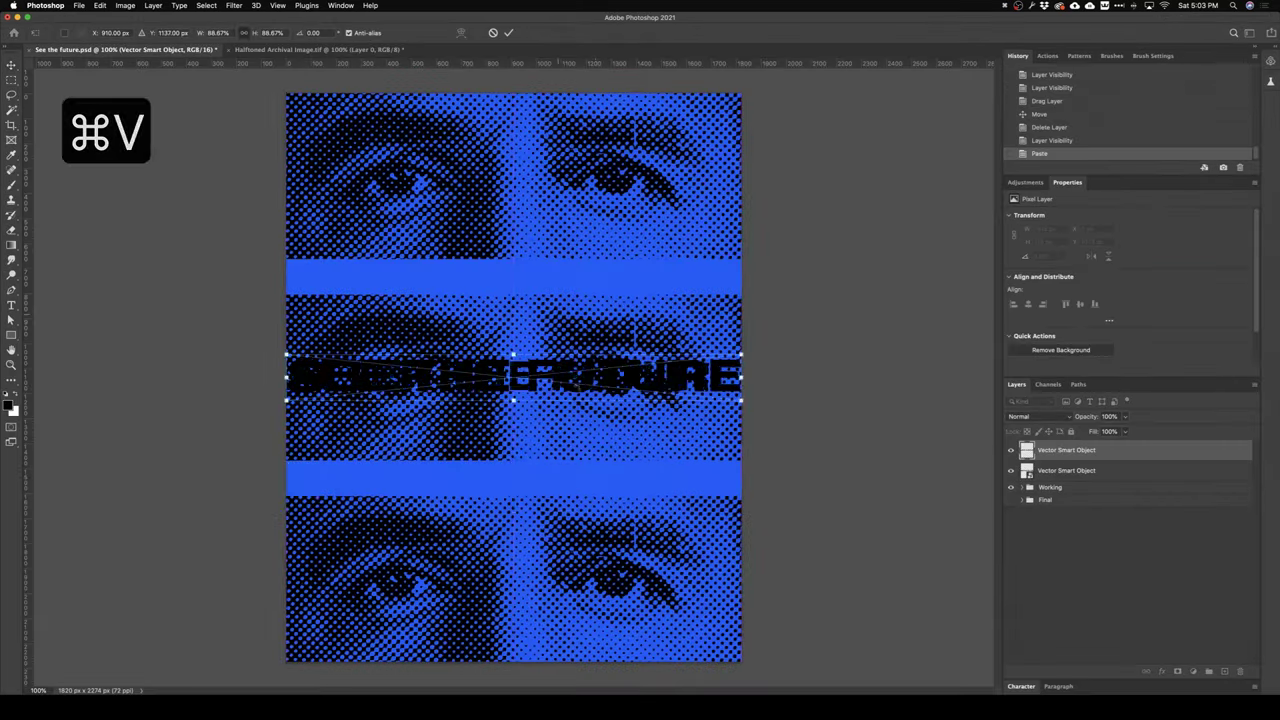
left_click_drag(515, 378, 515, 478)
key("Return")
left_click_drag(1010, 450, 1010, 470)
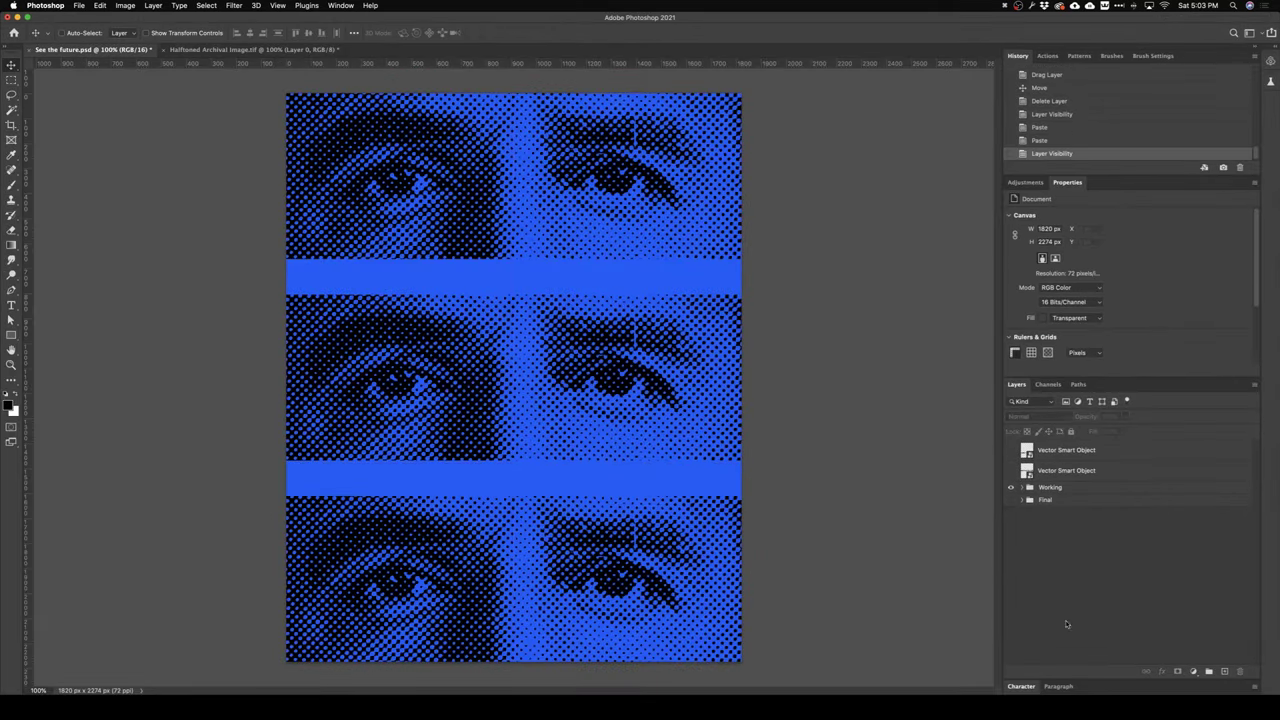
left_click(1010, 450)
left_click(716, 444)
left_click(716, 232)
key("super+t")
left_click_drag(748, 471, 777, 478)
key("Return")
- Move SEE THE FUTURE onto the upper blue band and stretch it across the poster width
left_click_drag(1010, 450, 1010, 470)
left_click(1010, 450)
left_click(1066, 470)
left_click_drag(530, 370, 535, 283)
key("super+t")
left_click_drag(766, 471, 796, 466)
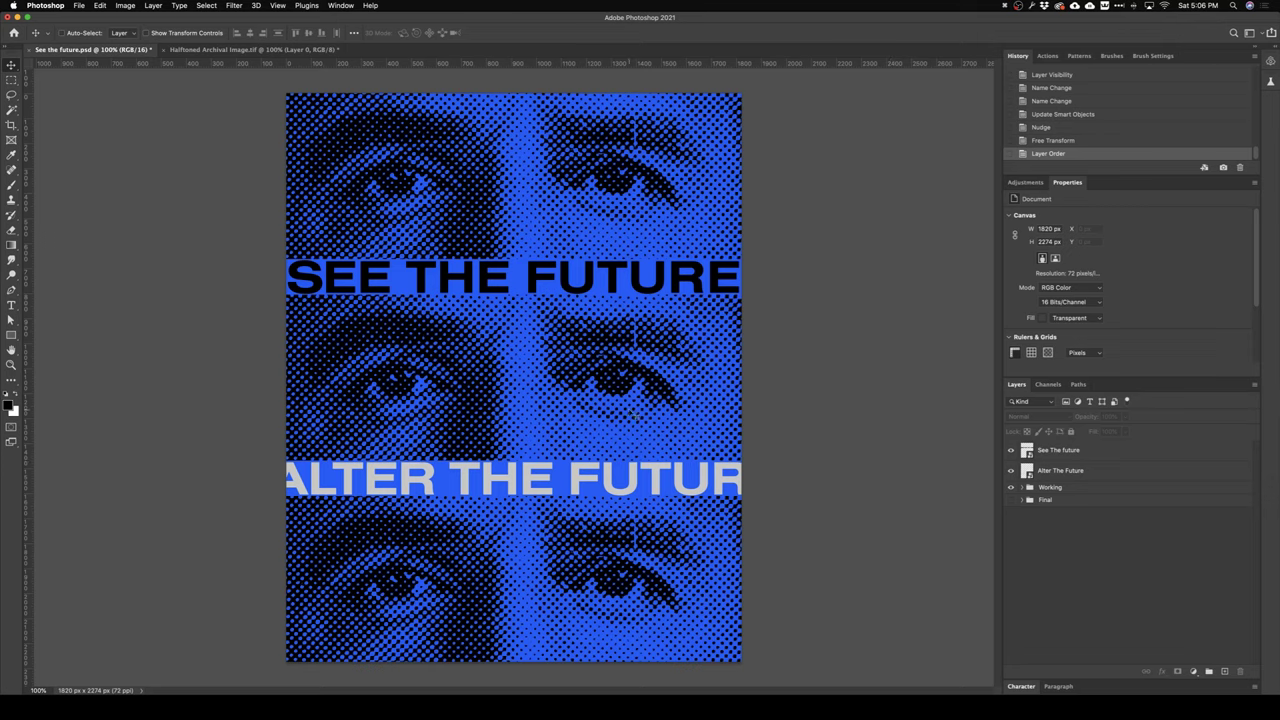
left_click(1094, 457)
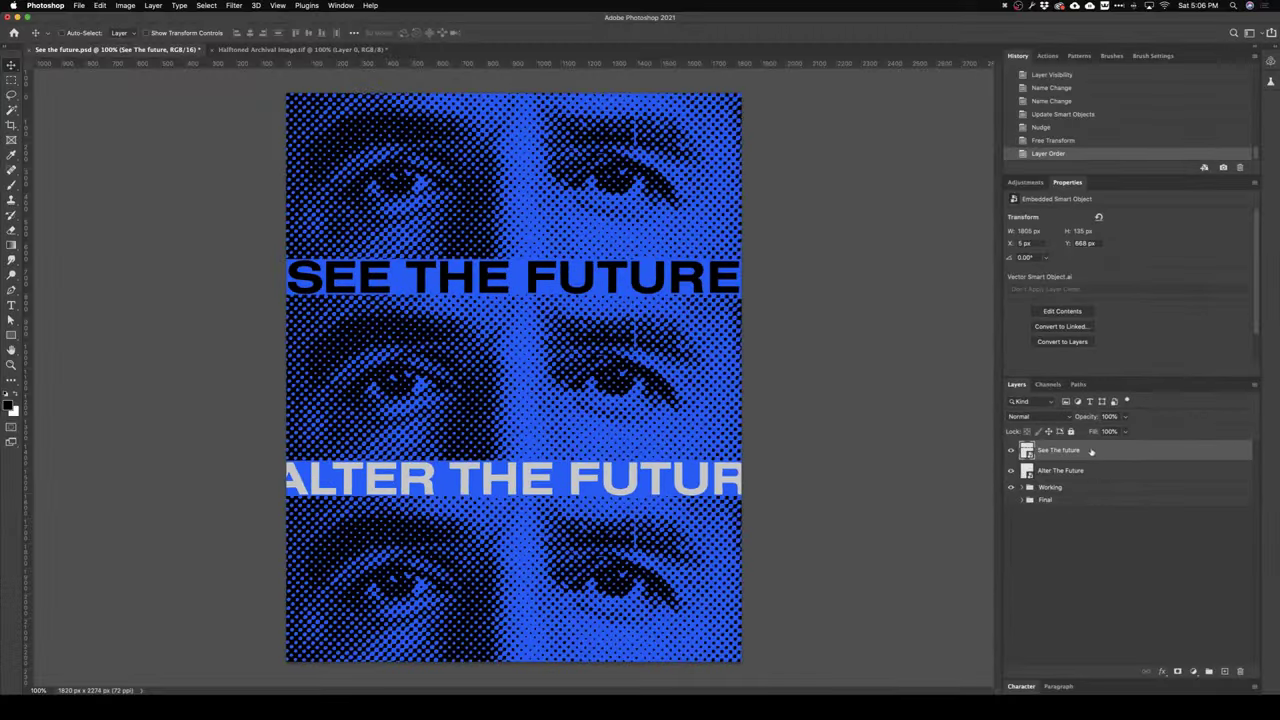
- Apply a 2-pixel Gaussian Blur smart filter to SEE THE FUTURE, checking it on and off
right_click(1091, 452)
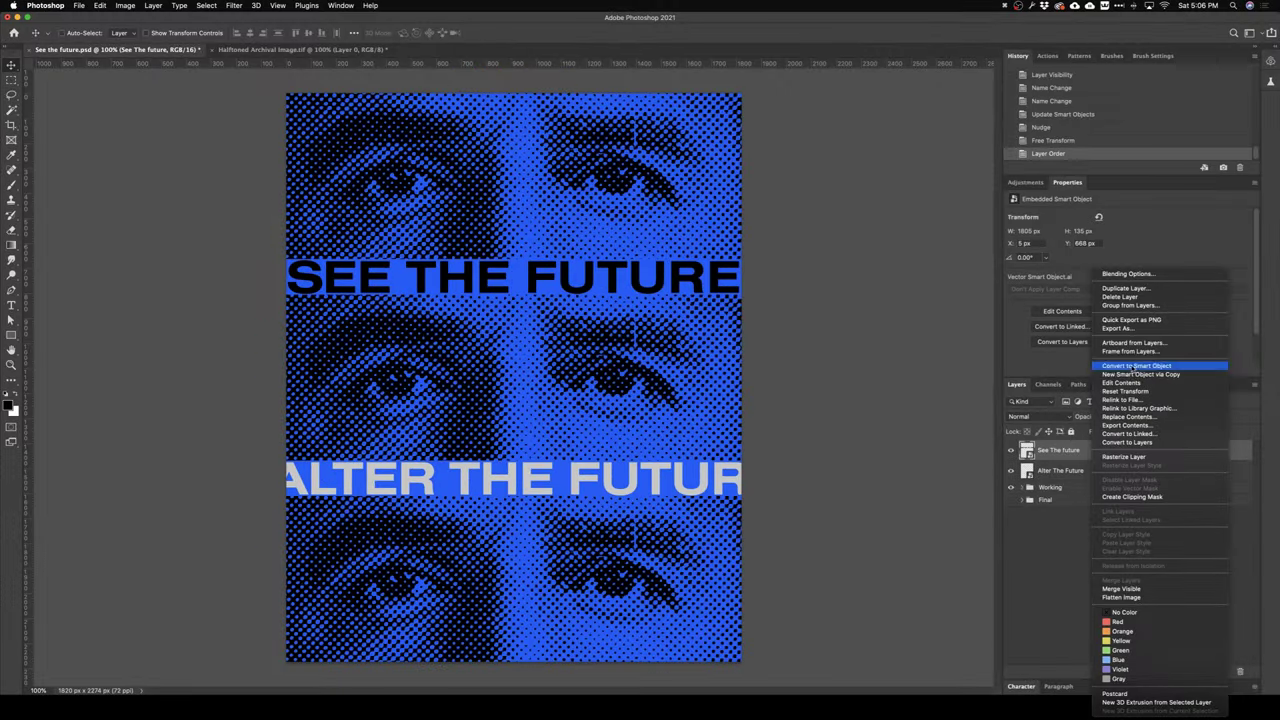
left_click(1066, 544)
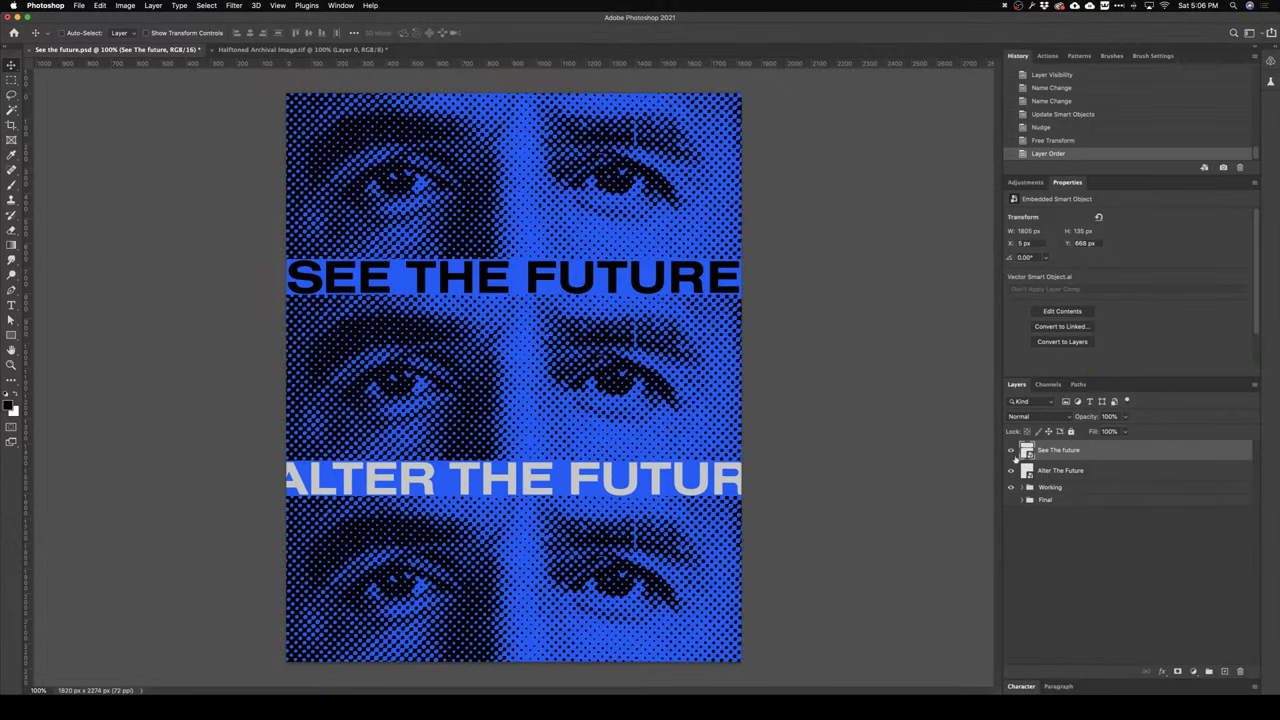
left_click(234, 6)
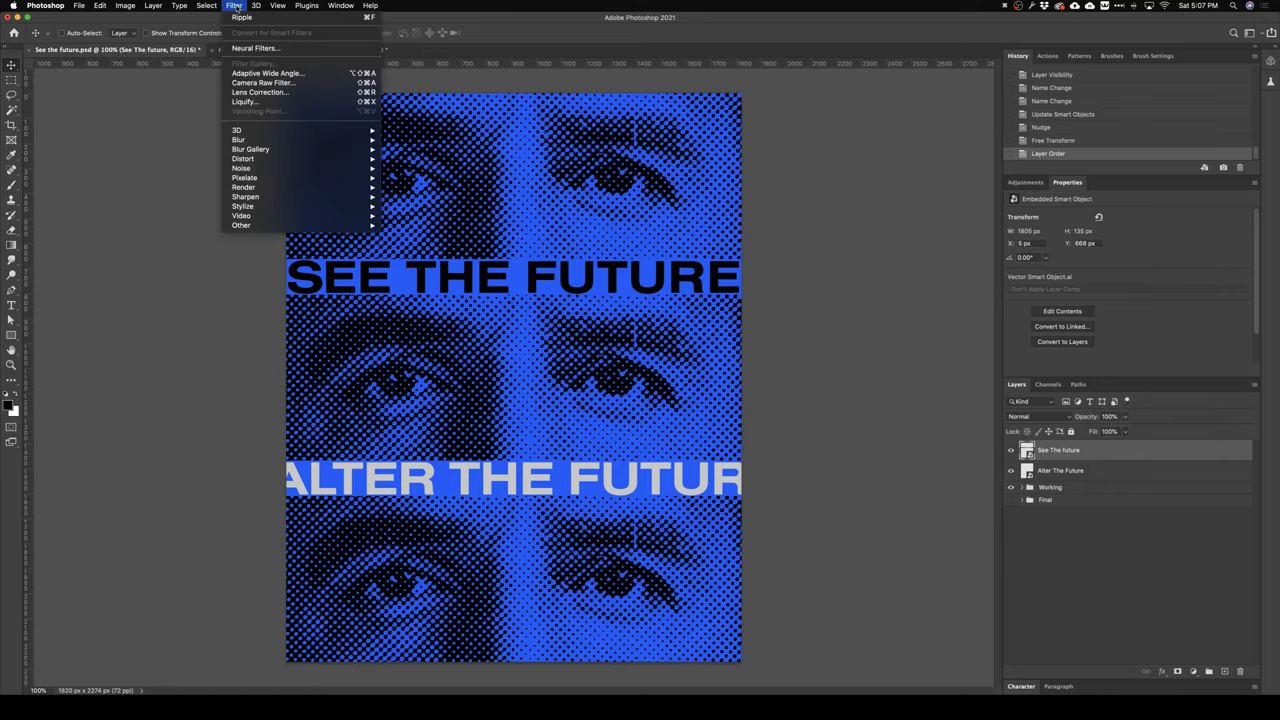
mouse_move(272, 139)
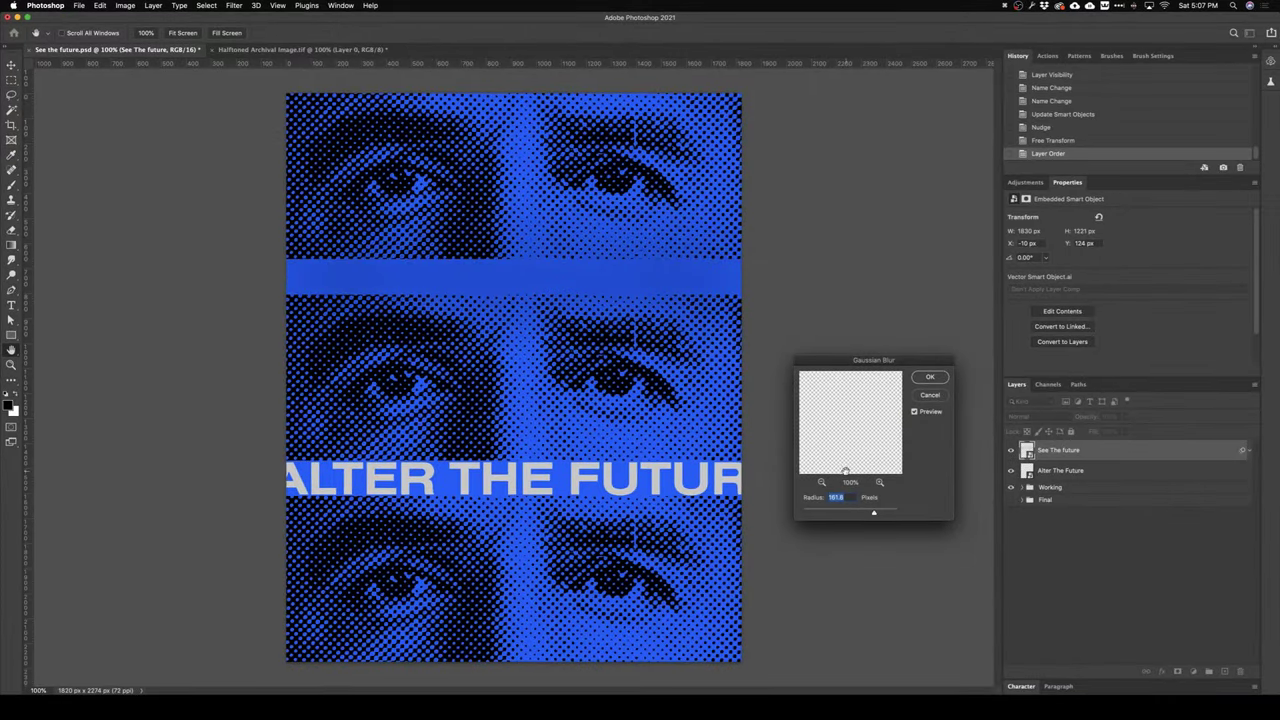
left_click(818, 512)
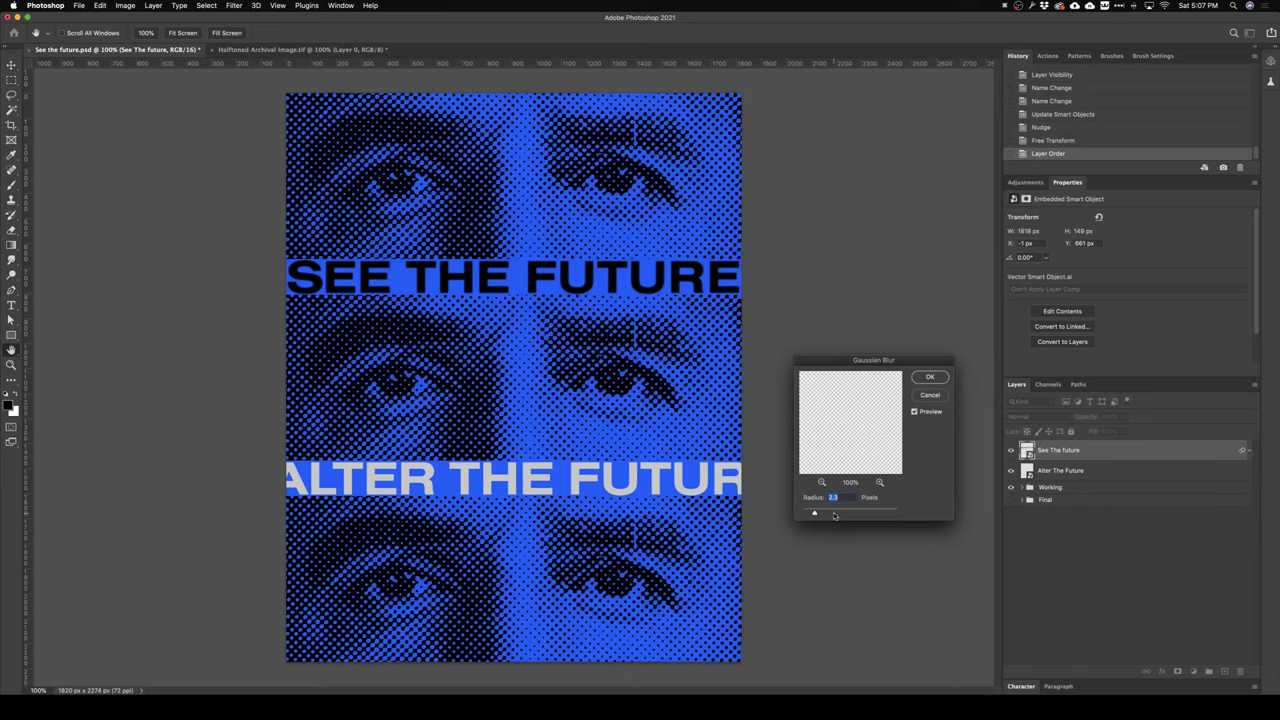
type("2")
left_click(930, 377)
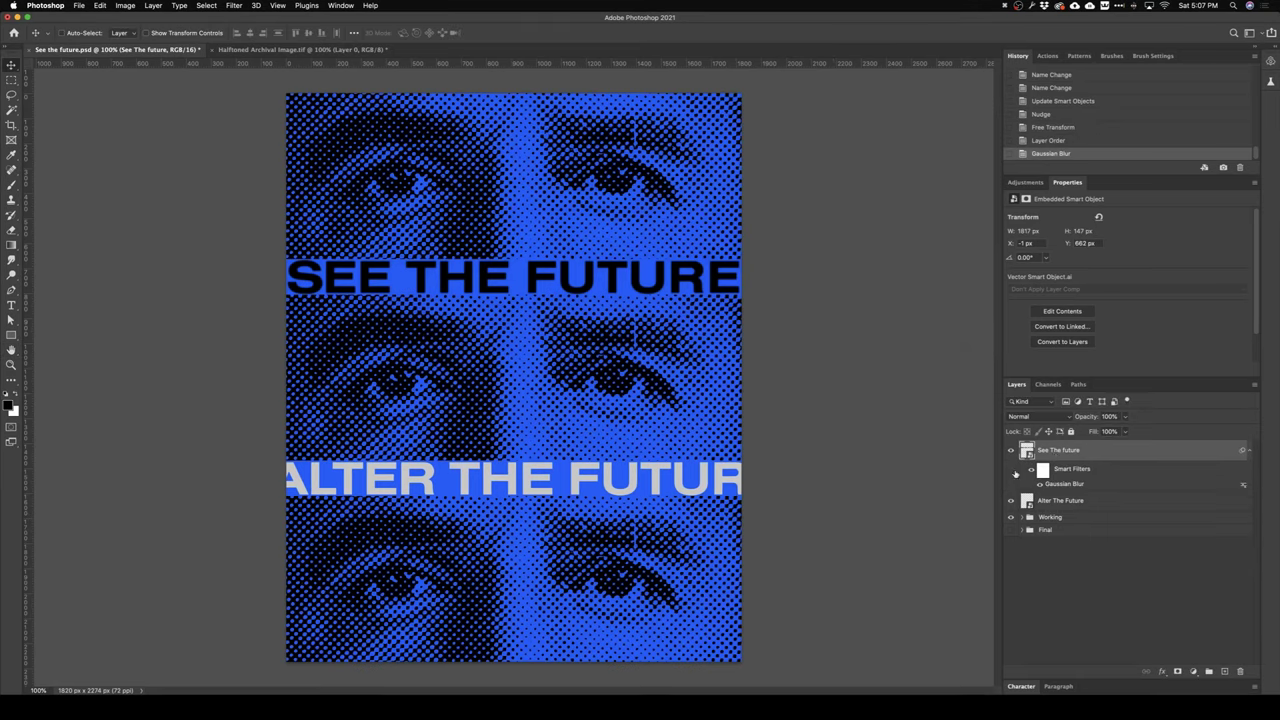
left_click(1041, 485)
left_click(1041, 485)
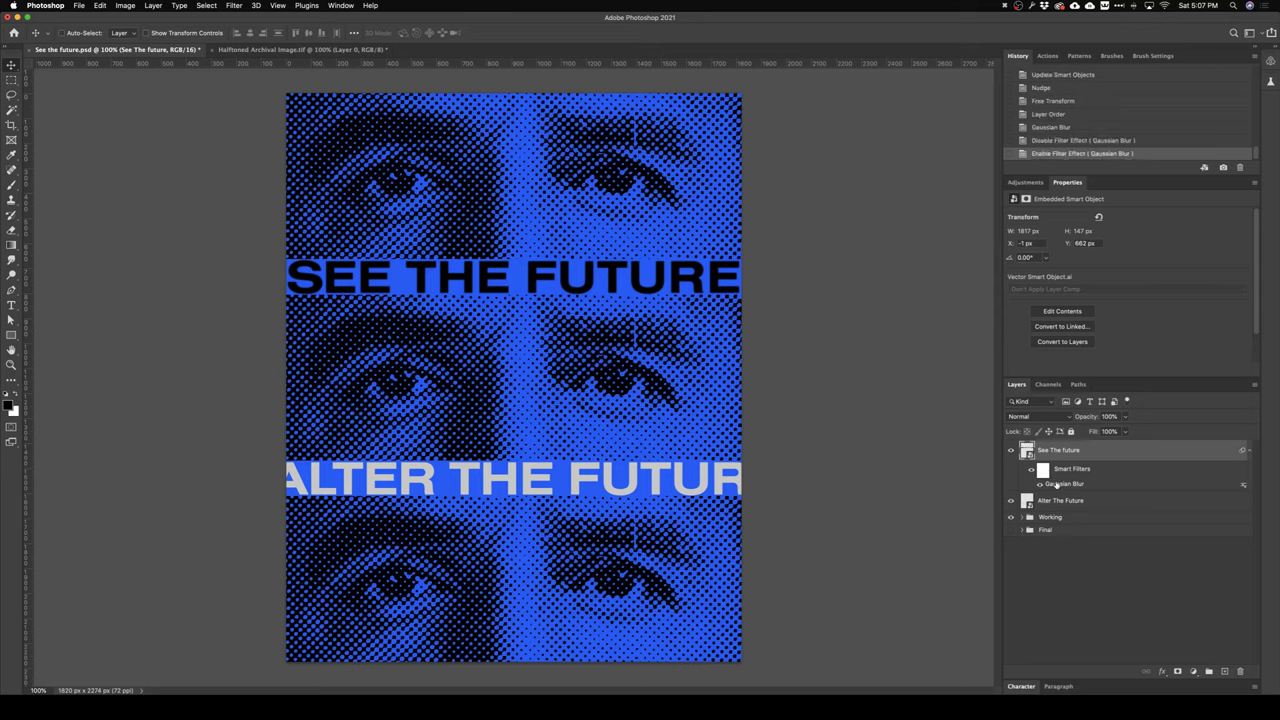
double_click(1056, 485)
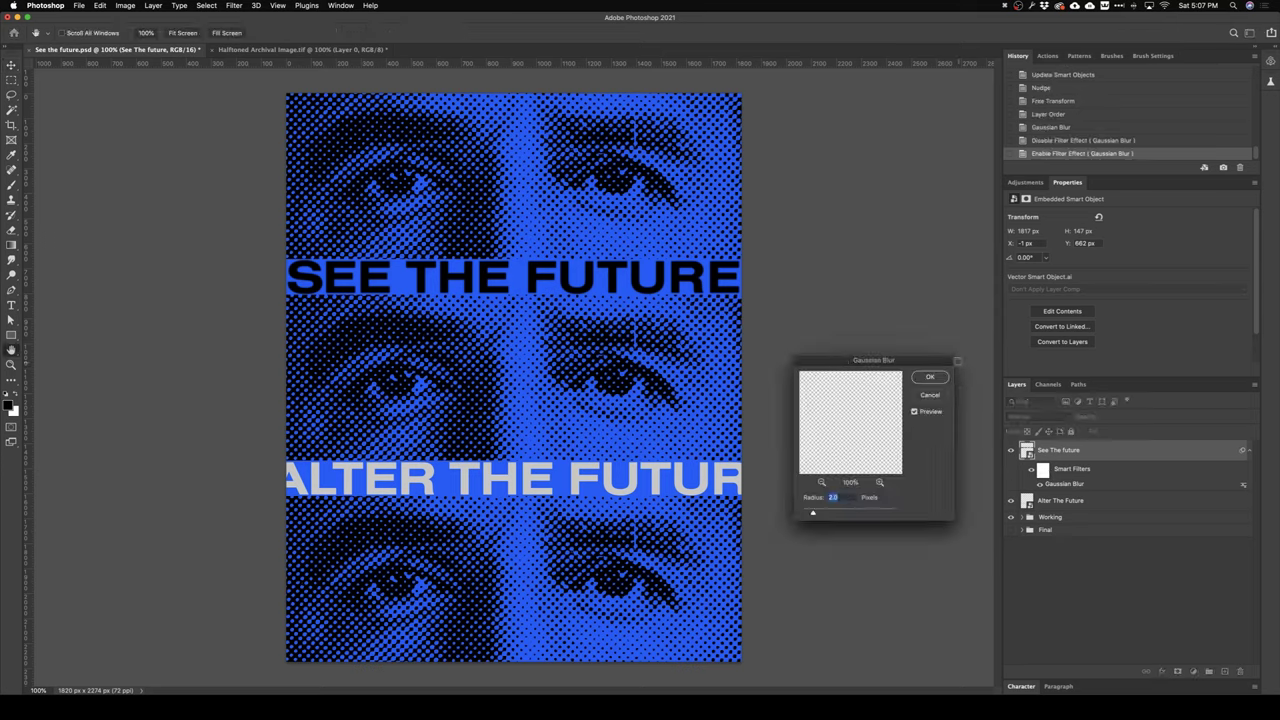
left_click(929, 377)
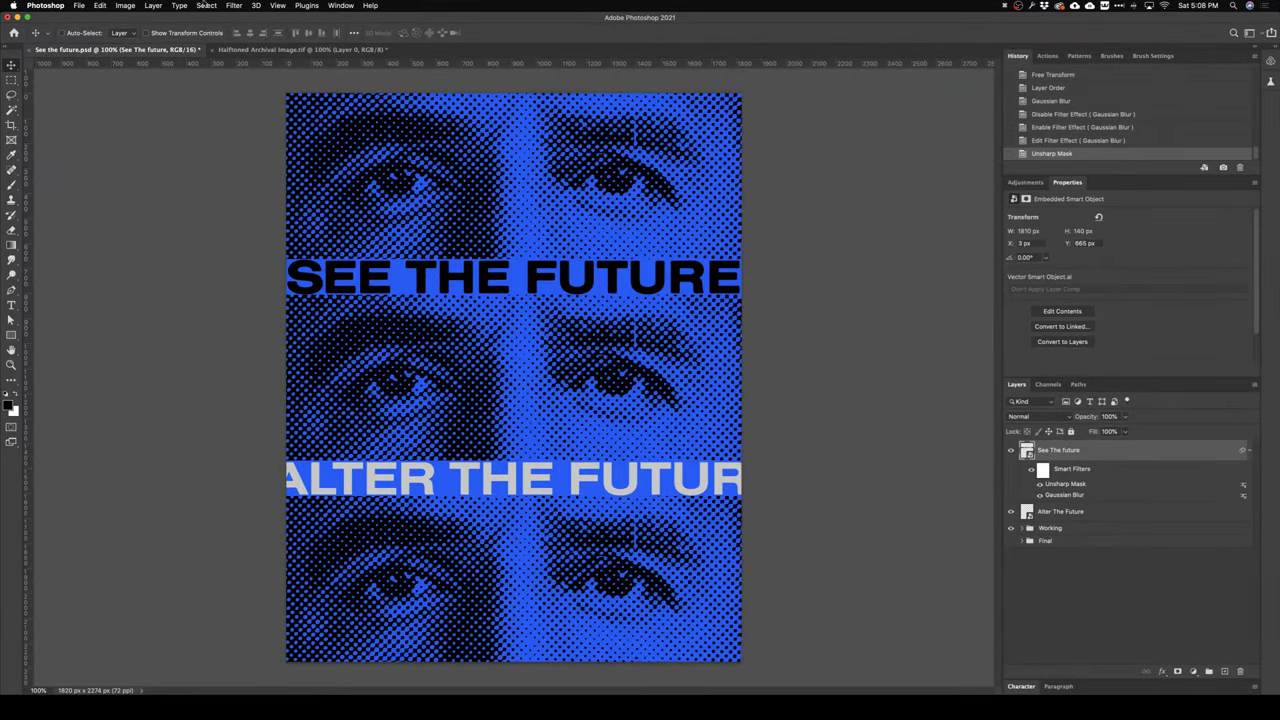
- Add a Ripple smart filter to SEE THE FUTURE with Amount 35% and Size Small
left_click(234, 6)
mouse_move(270, 160)
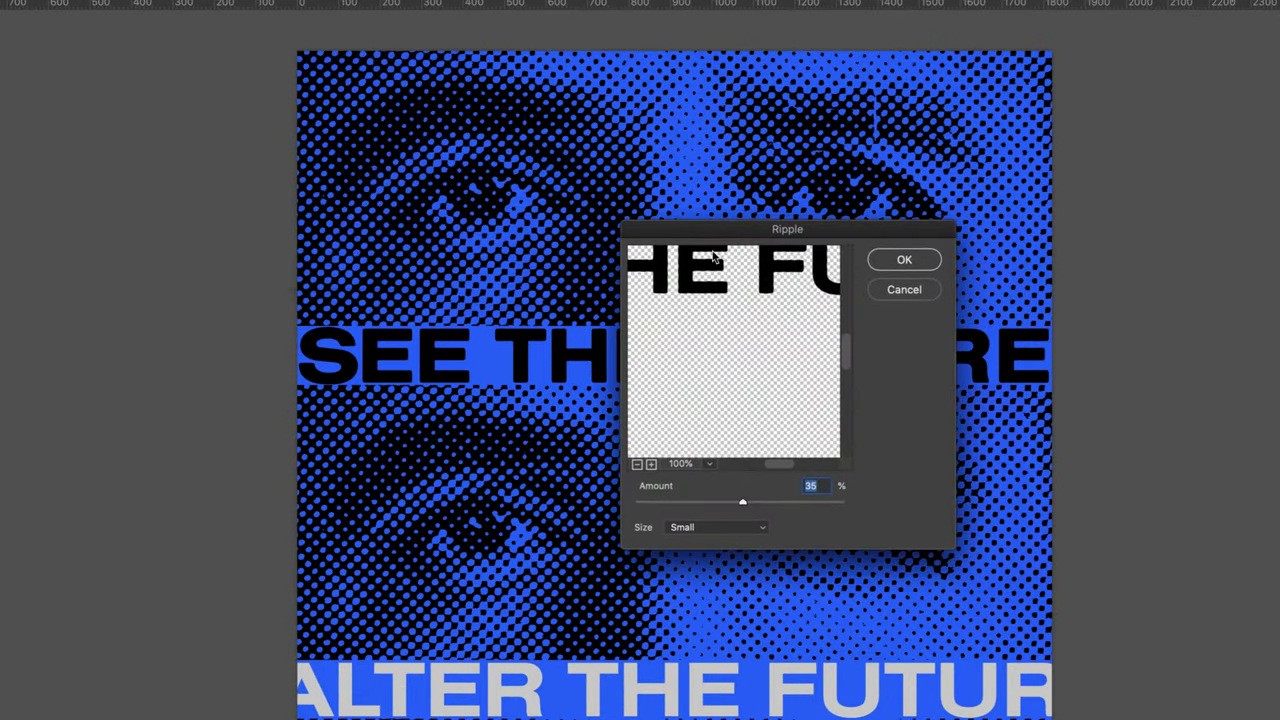
left_click_drag(722, 278, 745, 328)
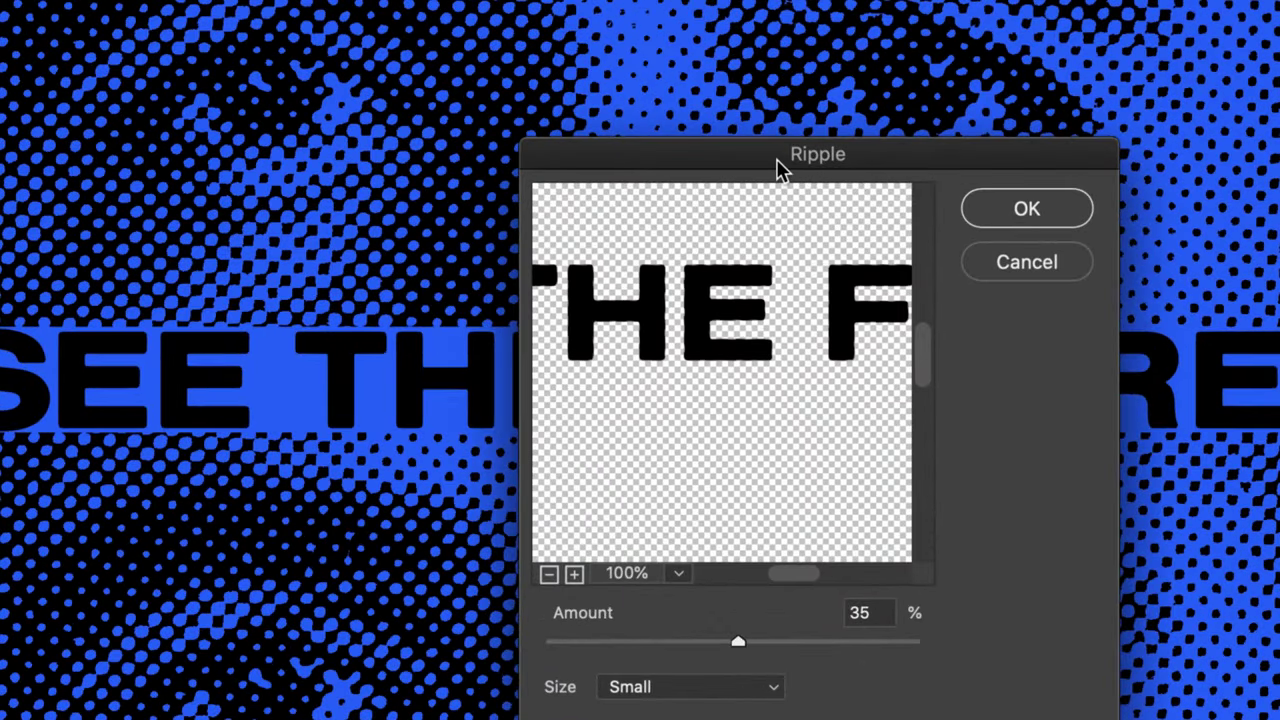
left_click_drag(774, 169, 700, 71)
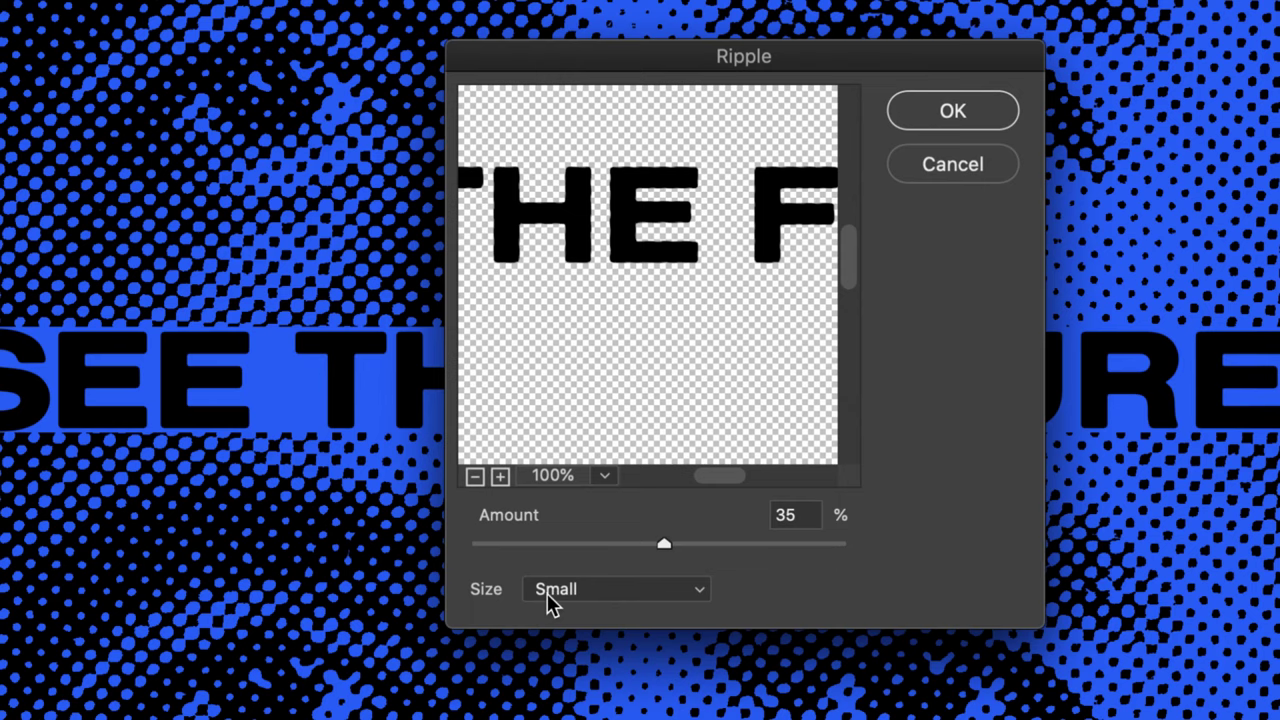
left_click(578, 590)
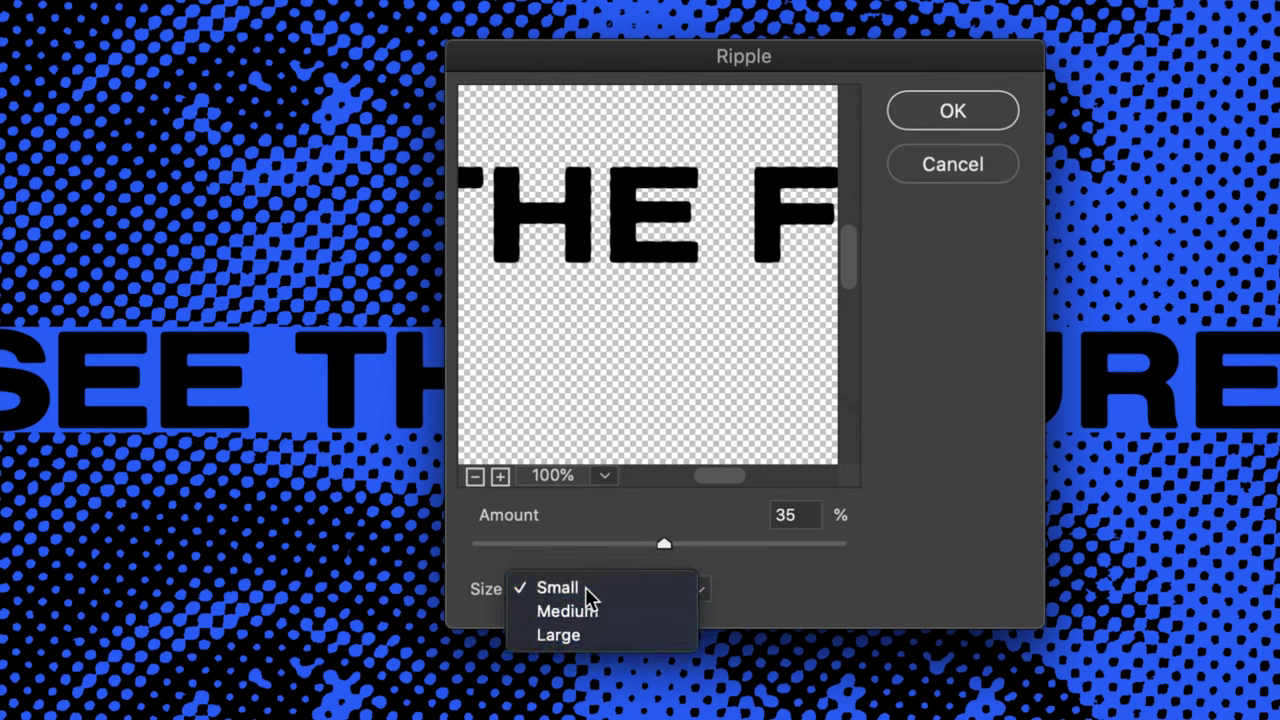
left_click(585, 590)
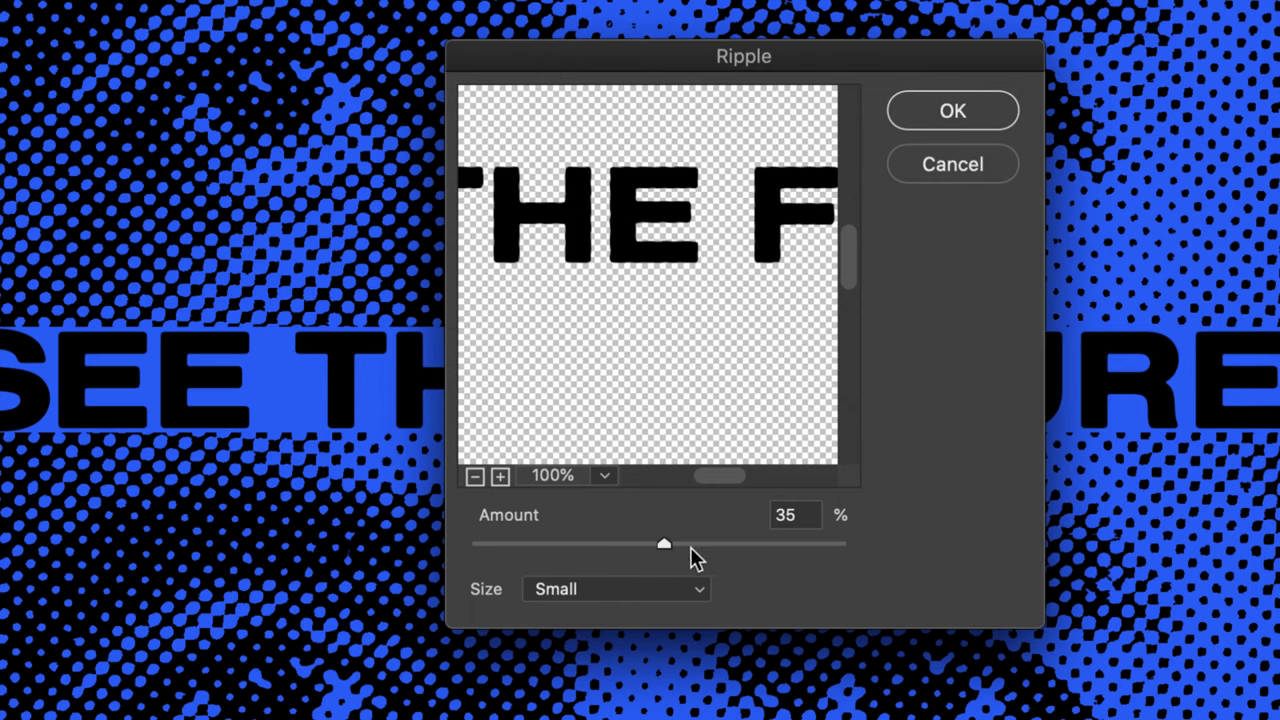
left_click(733, 545)
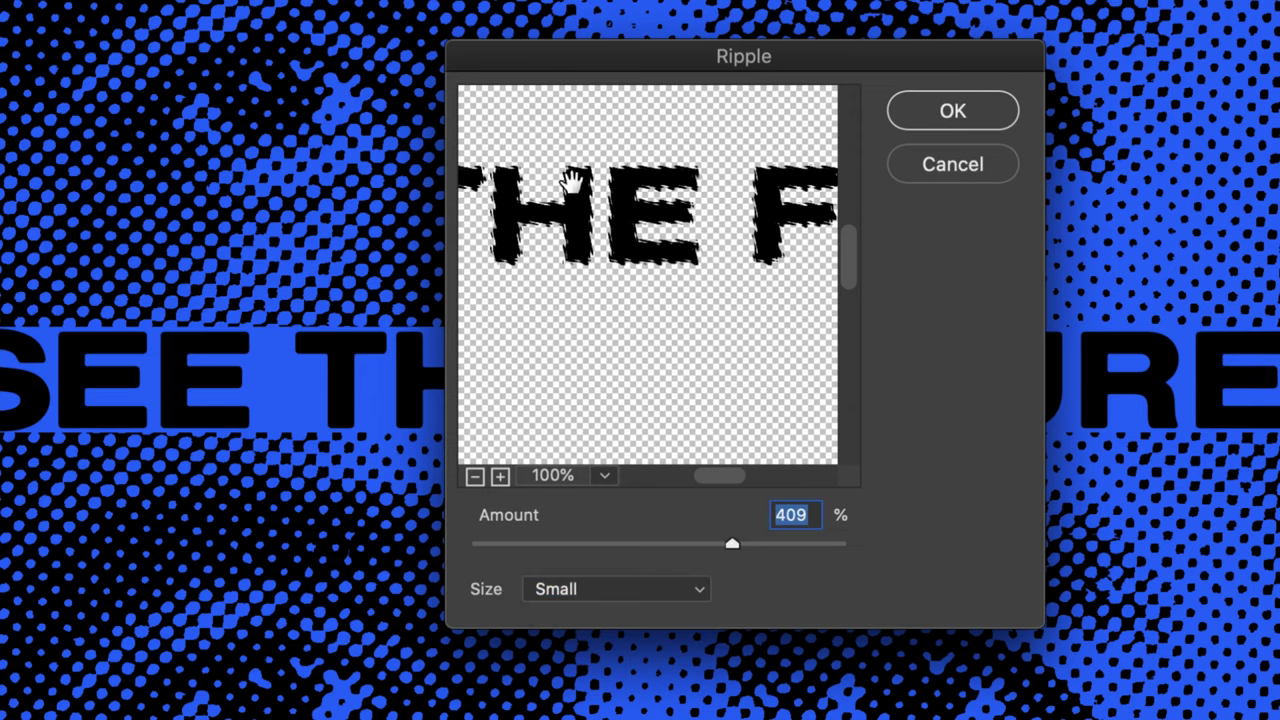
type("35")
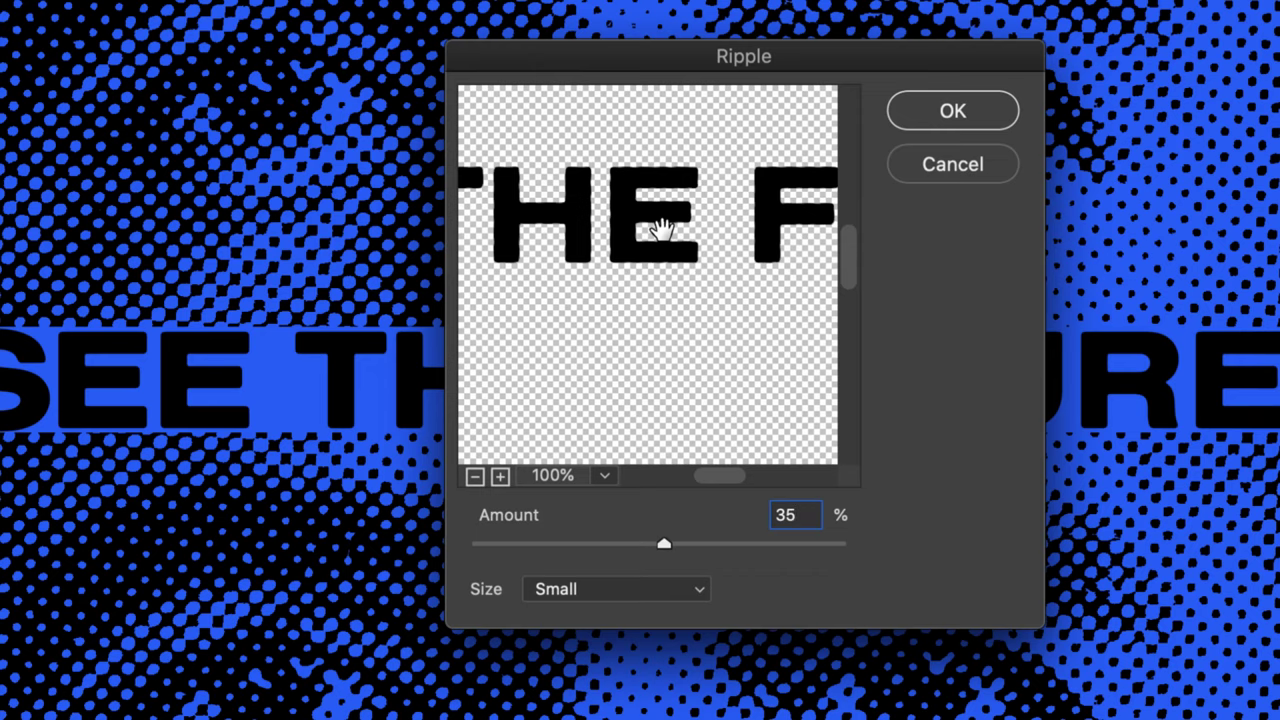
left_click(911, 112)
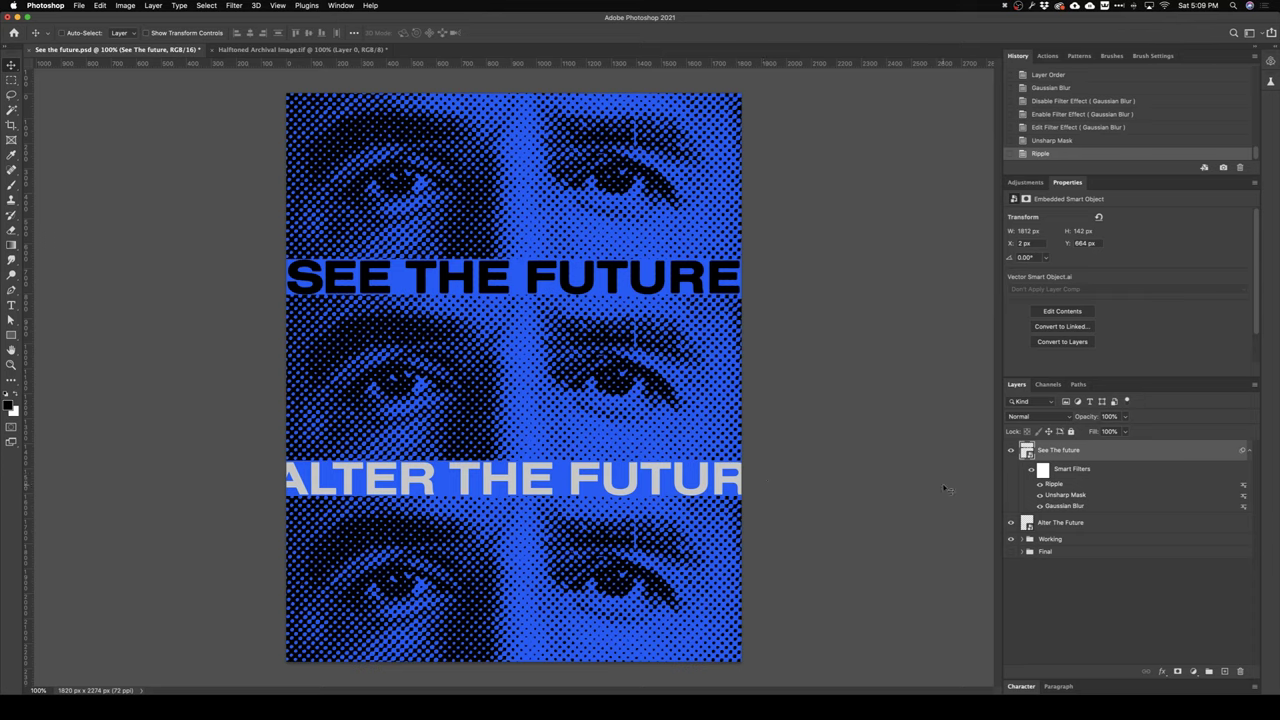
- Give ALTER THE FUTURE Gaussian Blur and Unsharp Mask smart filters
left_click(1060, 522)
left_click(234, 5)
left_click(286, 149)
key("Return")
key("Return")
left_click(234, 5)
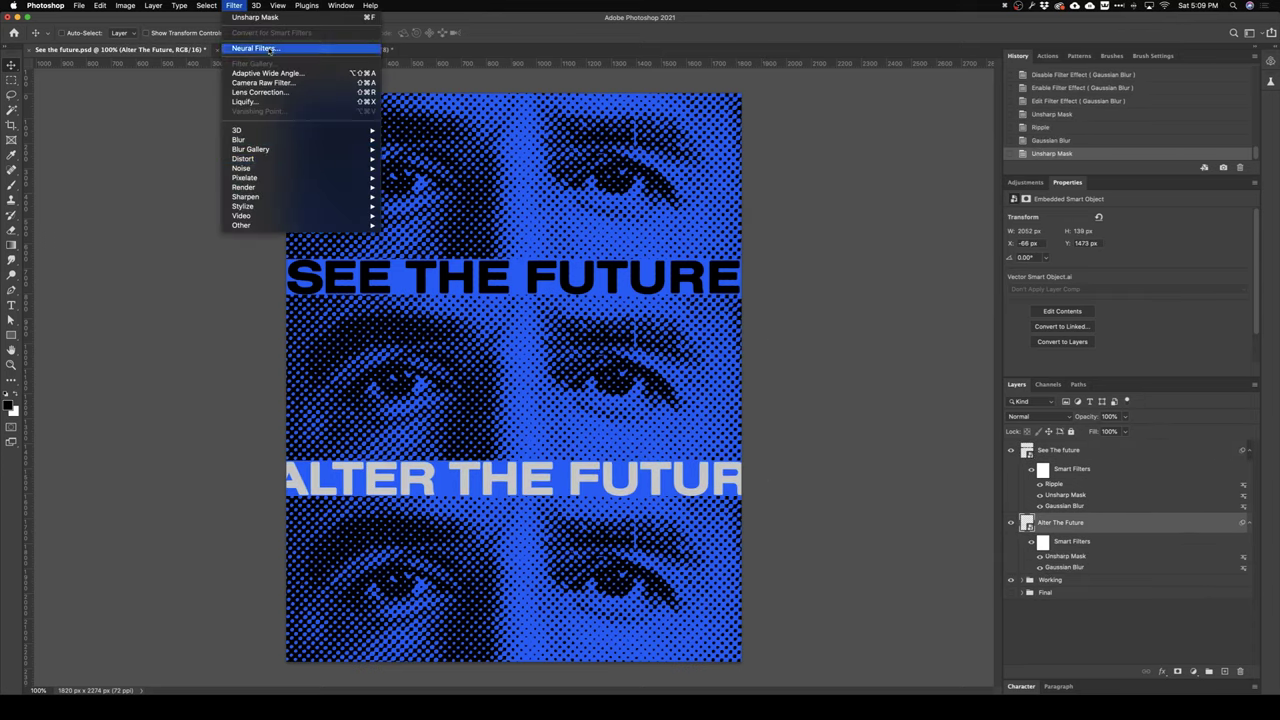
- Add a Ripple smart filter to ALTER THE FUTURE and create Layer 5 above it
left_click(410, 183)
left_click(630, 186)
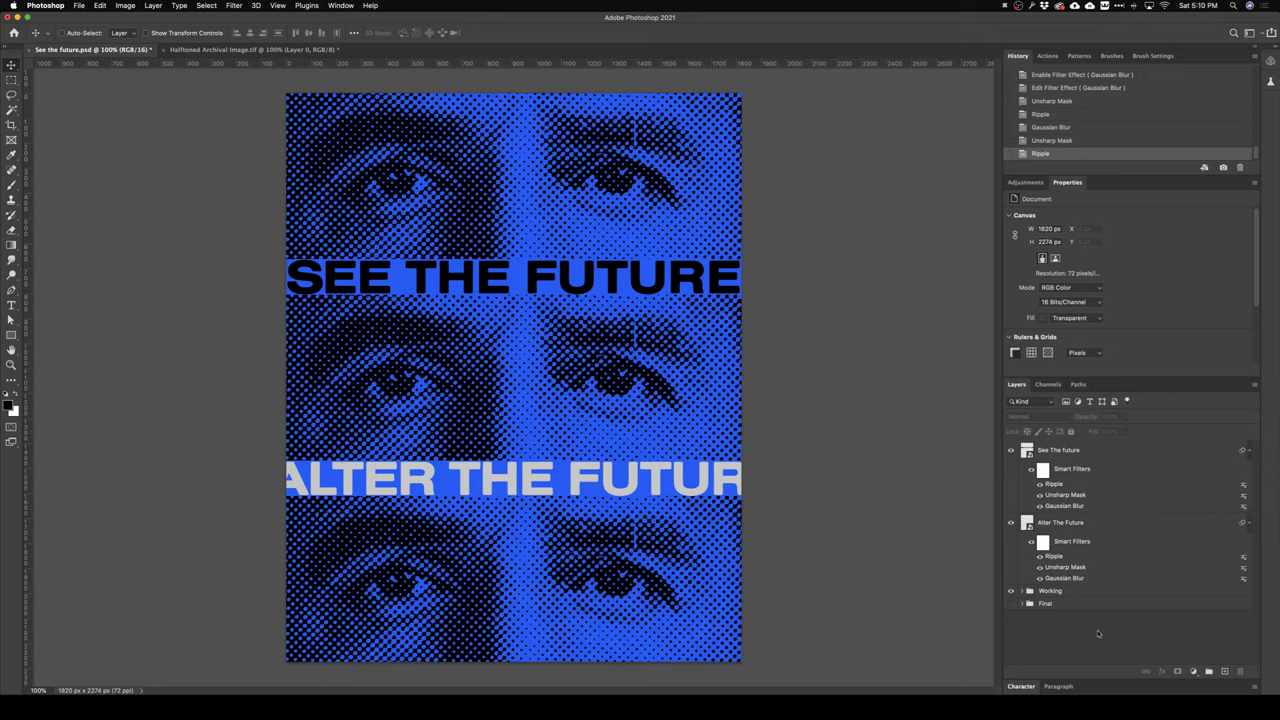
left_click(1225, 672)
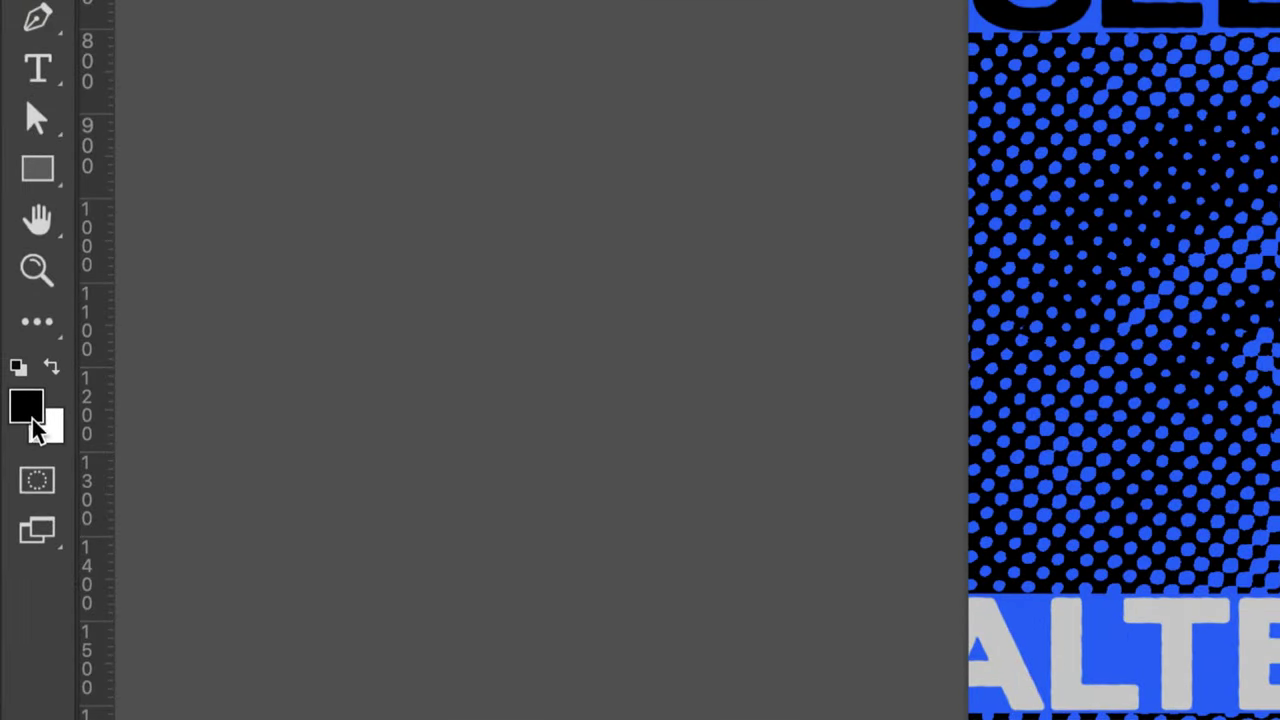
- Set the foreground colour to 50% grey (H 0, S 0, B 50) and fill Layer 5 with it
left_click(28, 410)
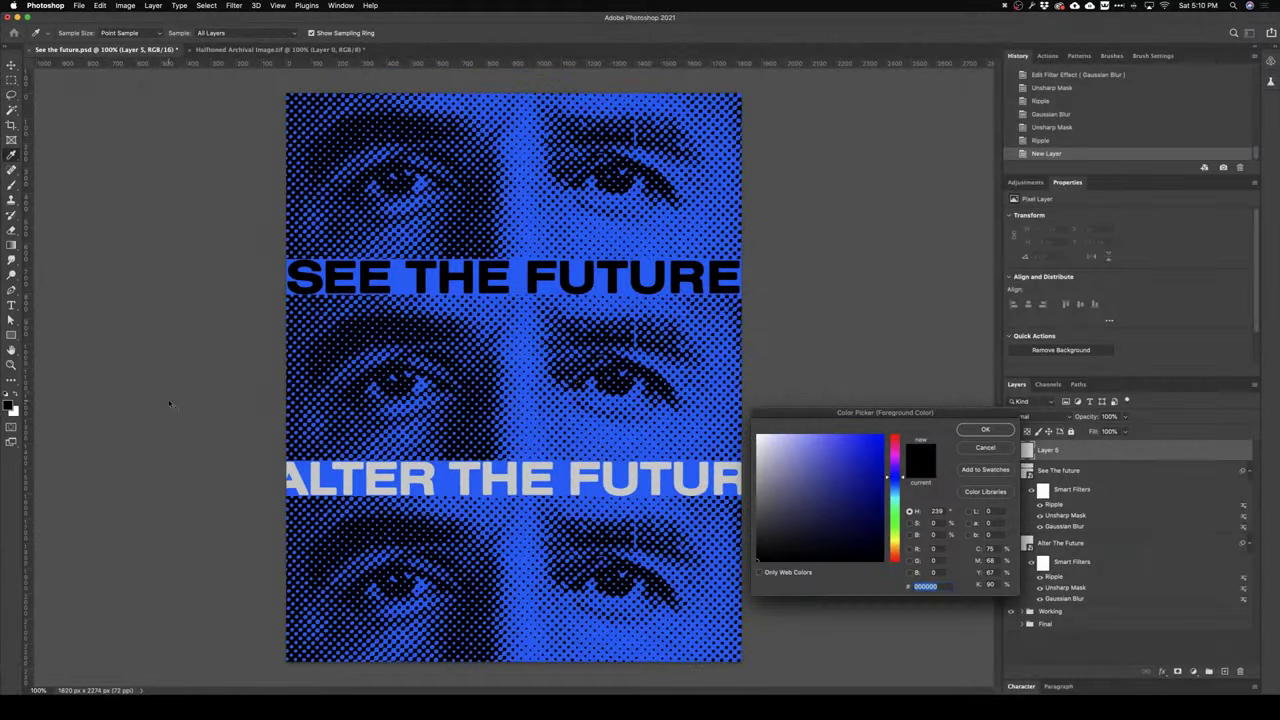
left_click_drag(820, 412, 520, 317)
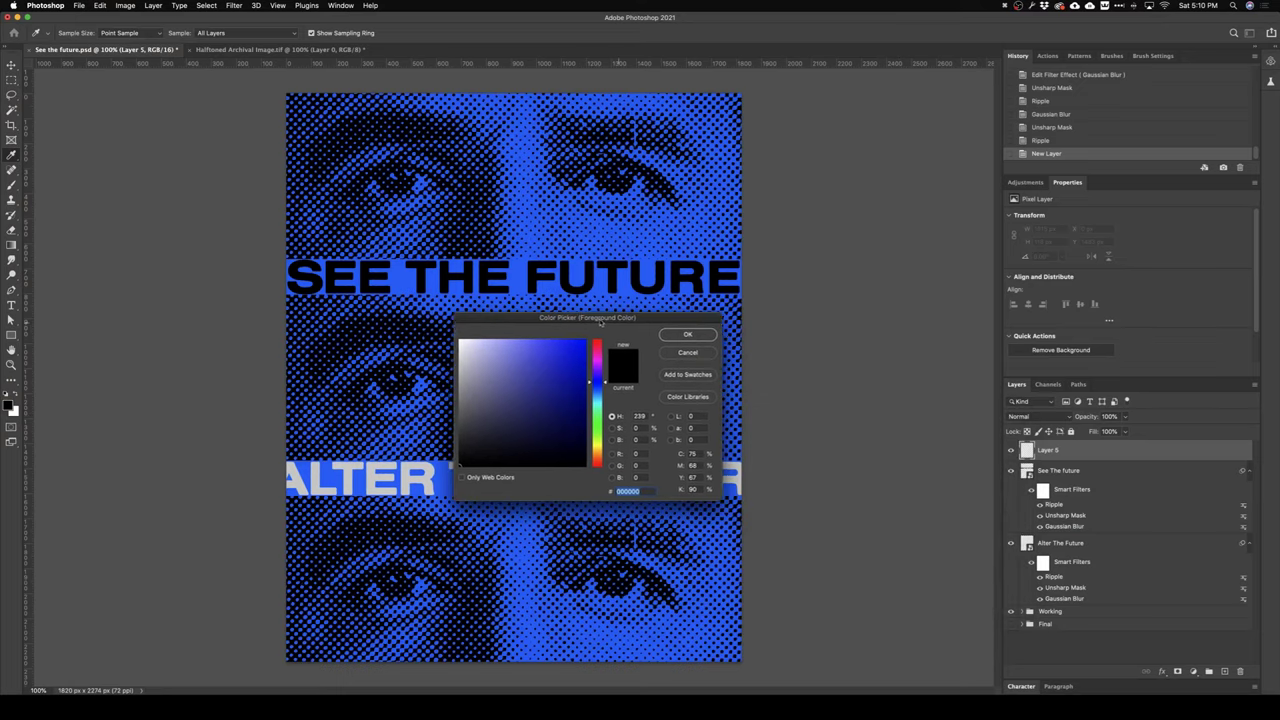
double_click(639, 416)
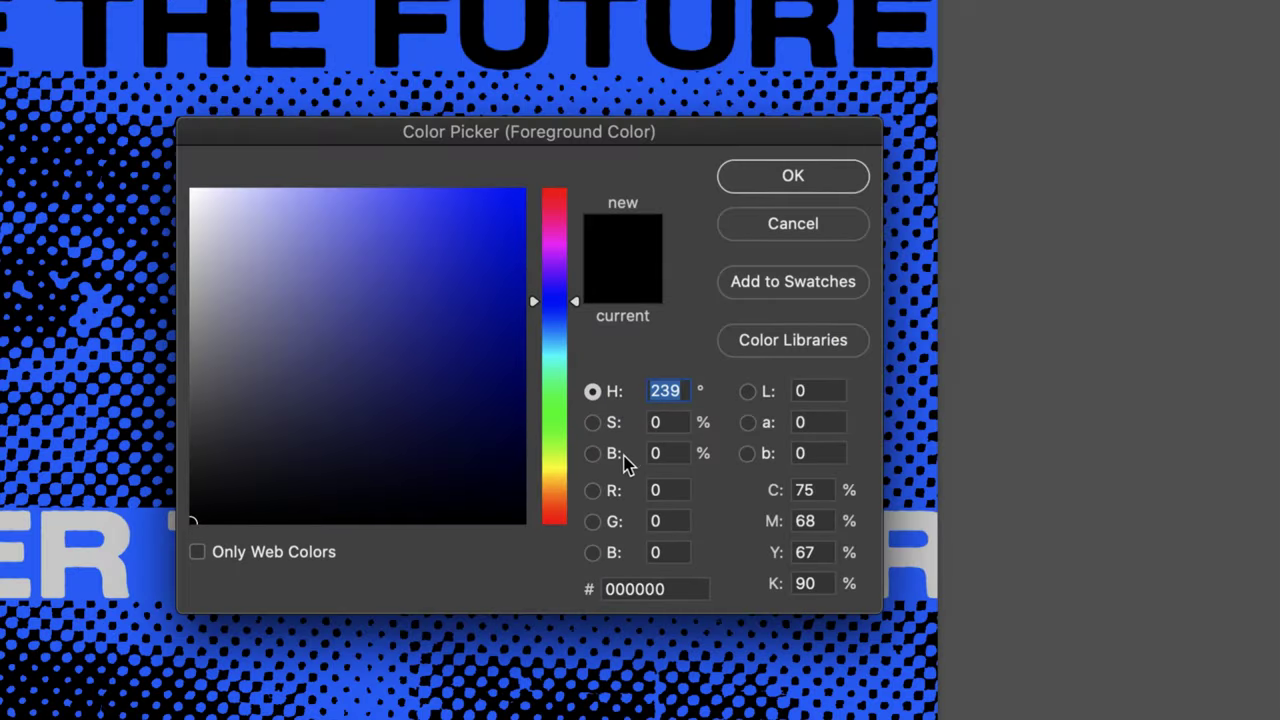
type("0")
key("Tab")
key("Tab")
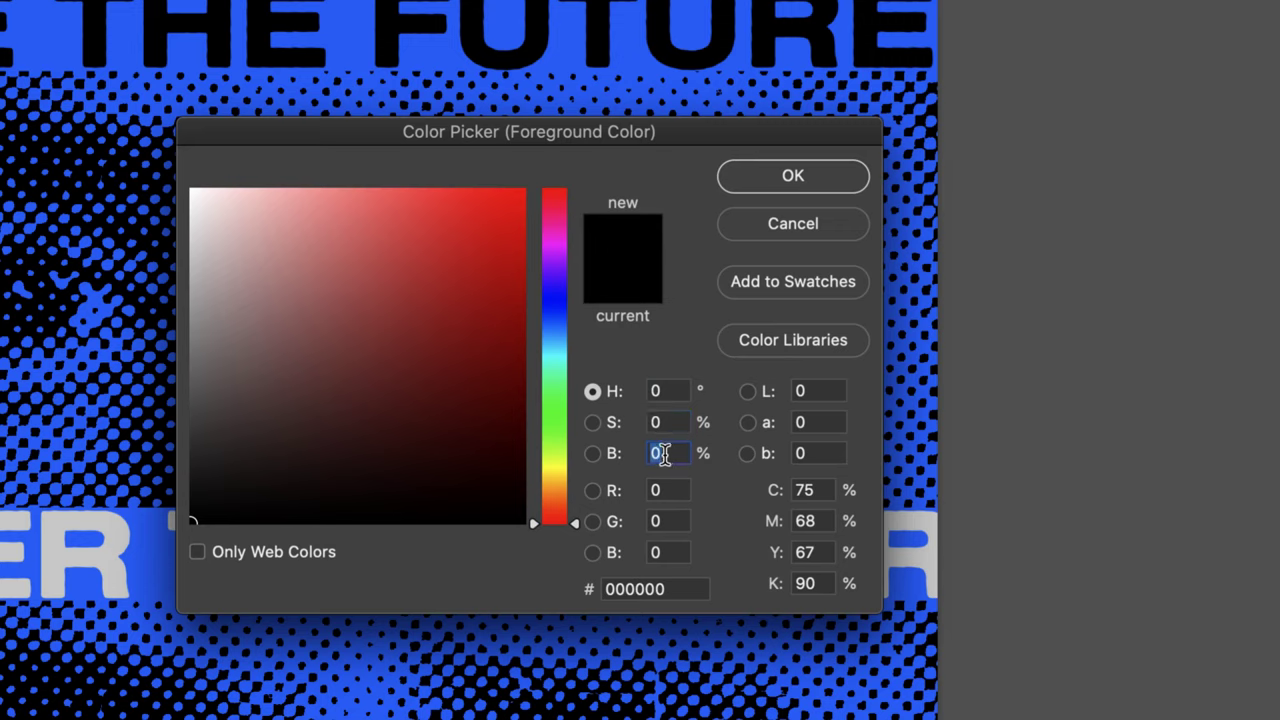
type("50")
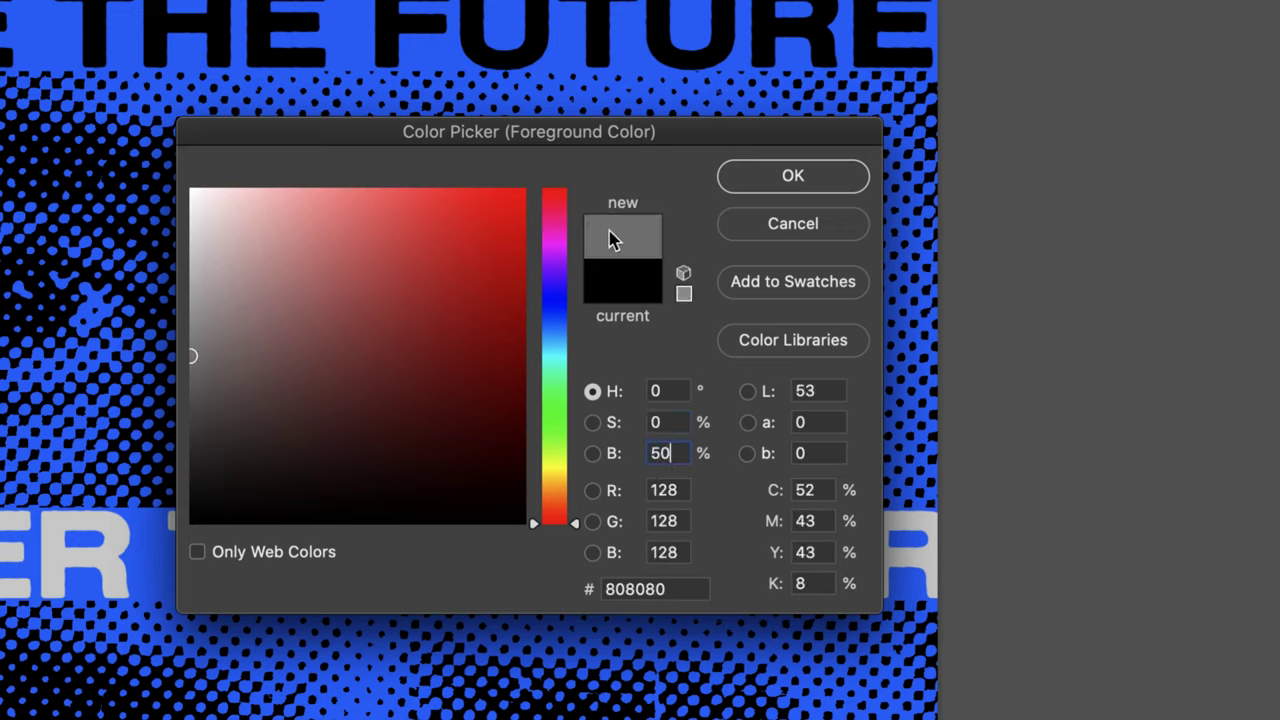
left_click(785, 177)
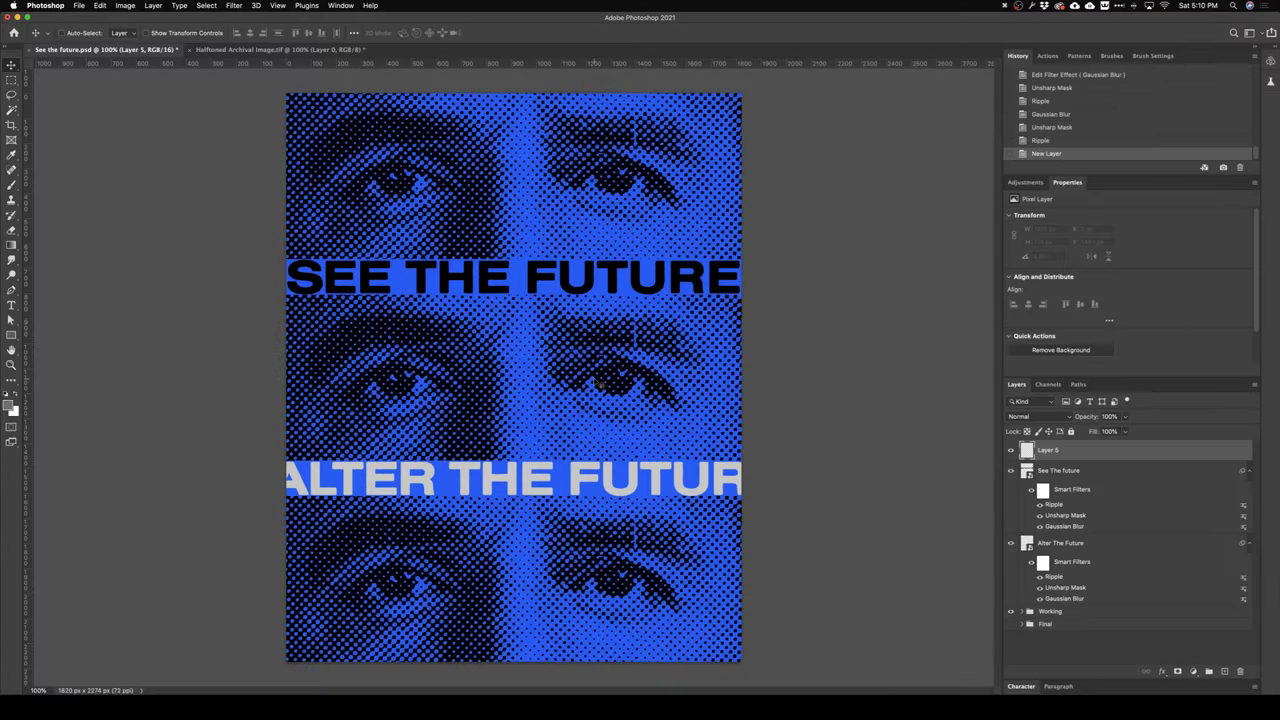
key("alt+BackSpace")
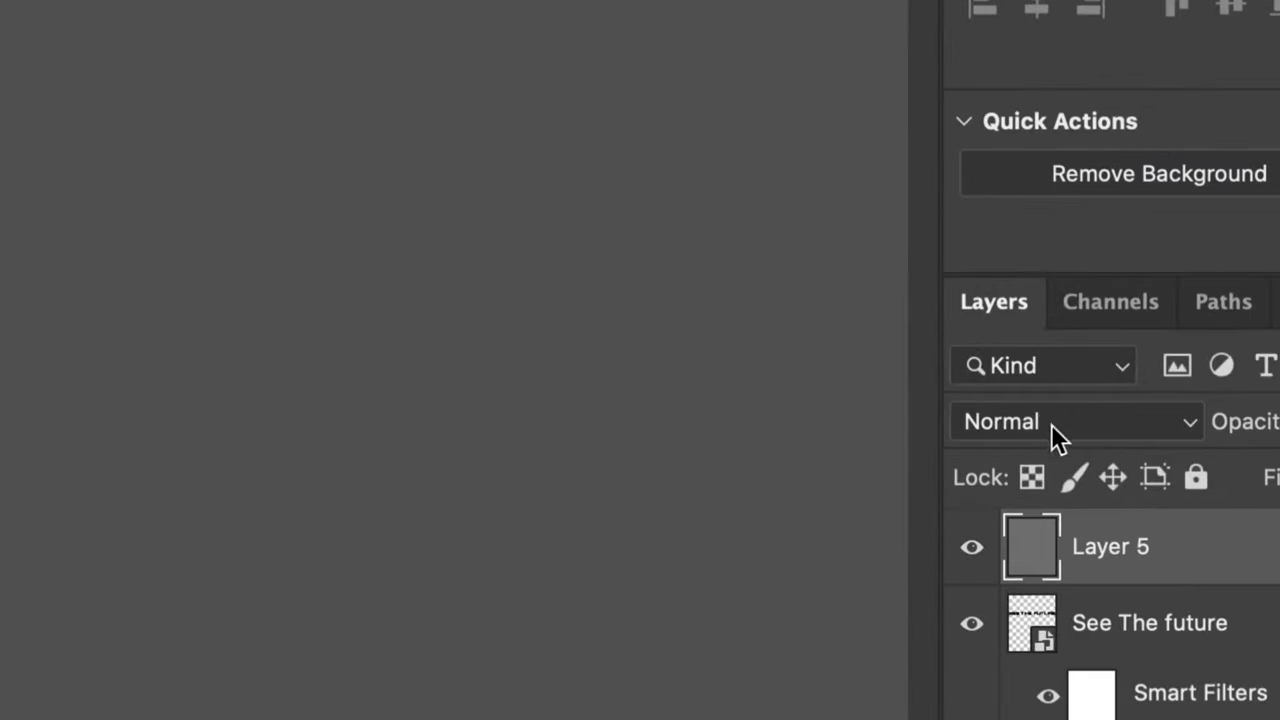
left_click(1051, 424)
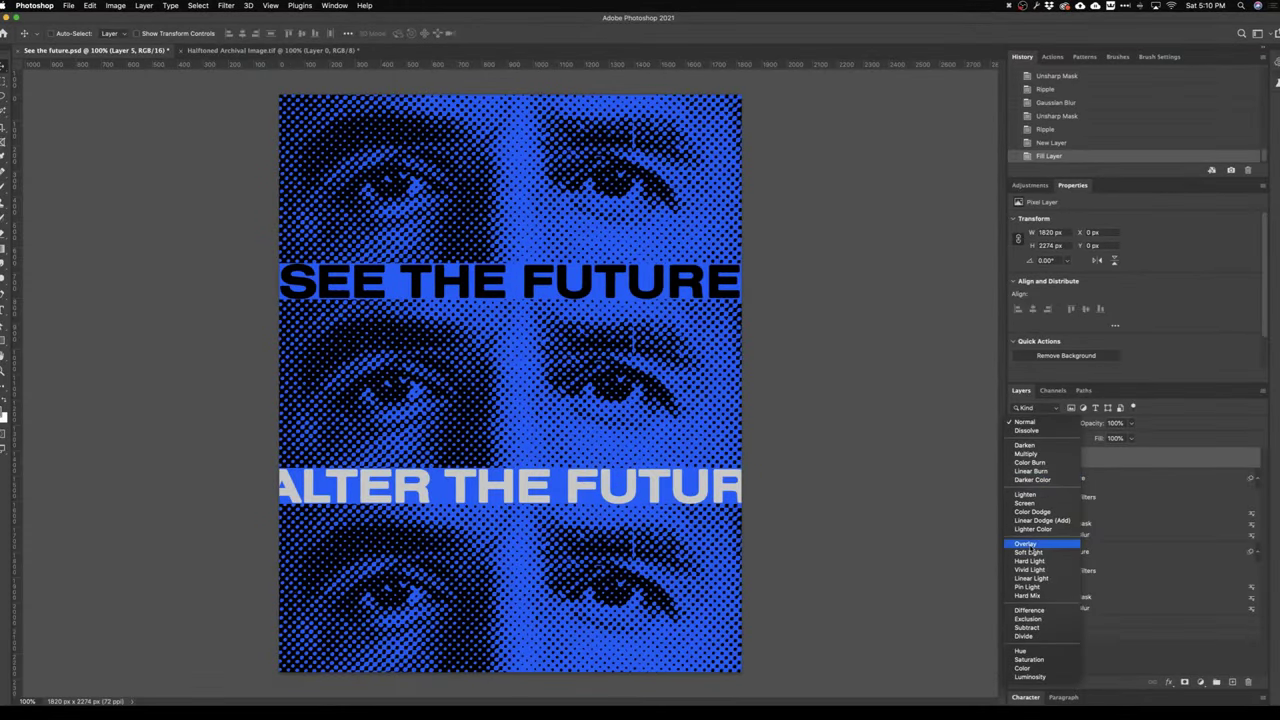
- Switch Layer 5 to Overlay blending and toggle its visibility to compare the effect
left_click(1031, 543)
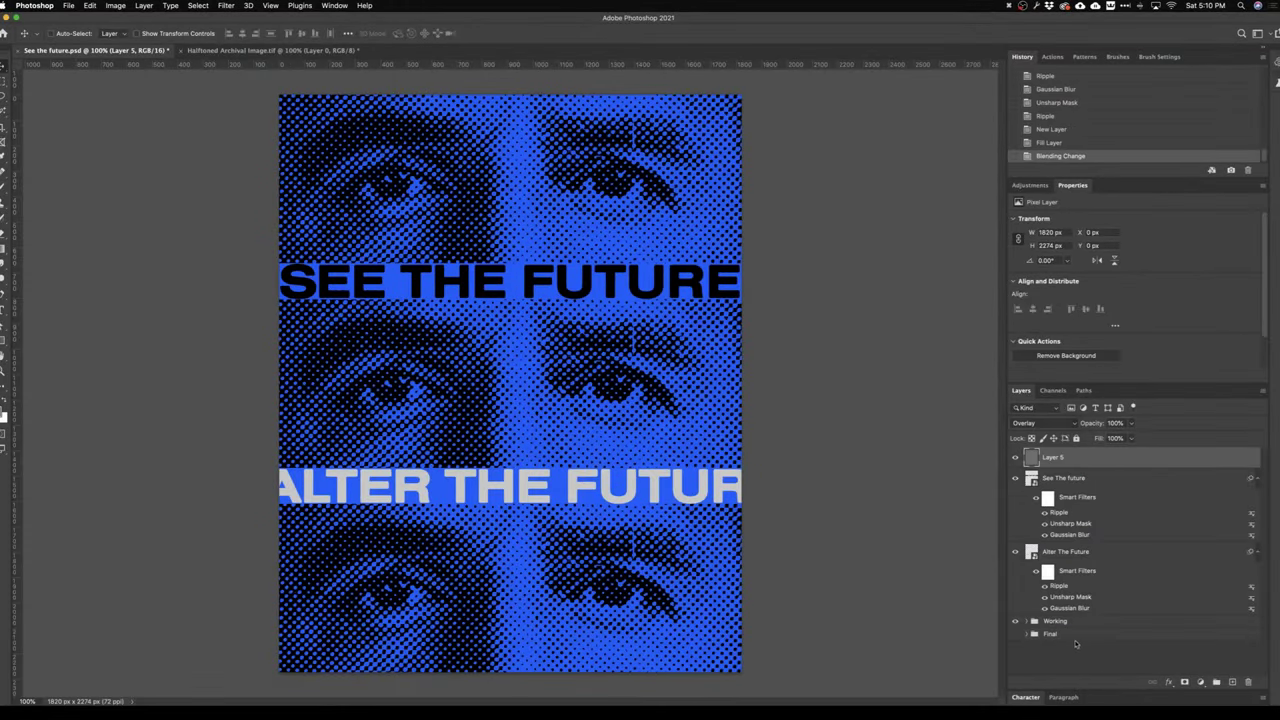
left_click(1015, 458)
left_click(1015, 458)
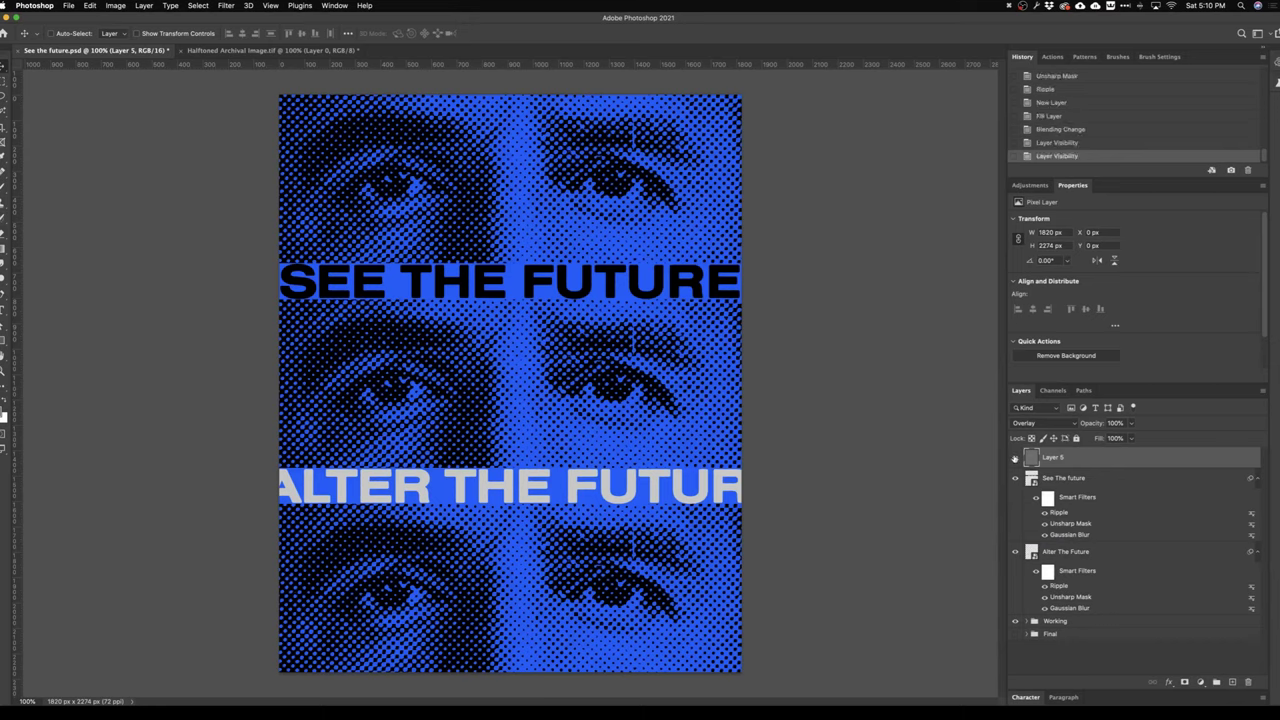
left_click(1015, 458)
left_click(1015, 458)
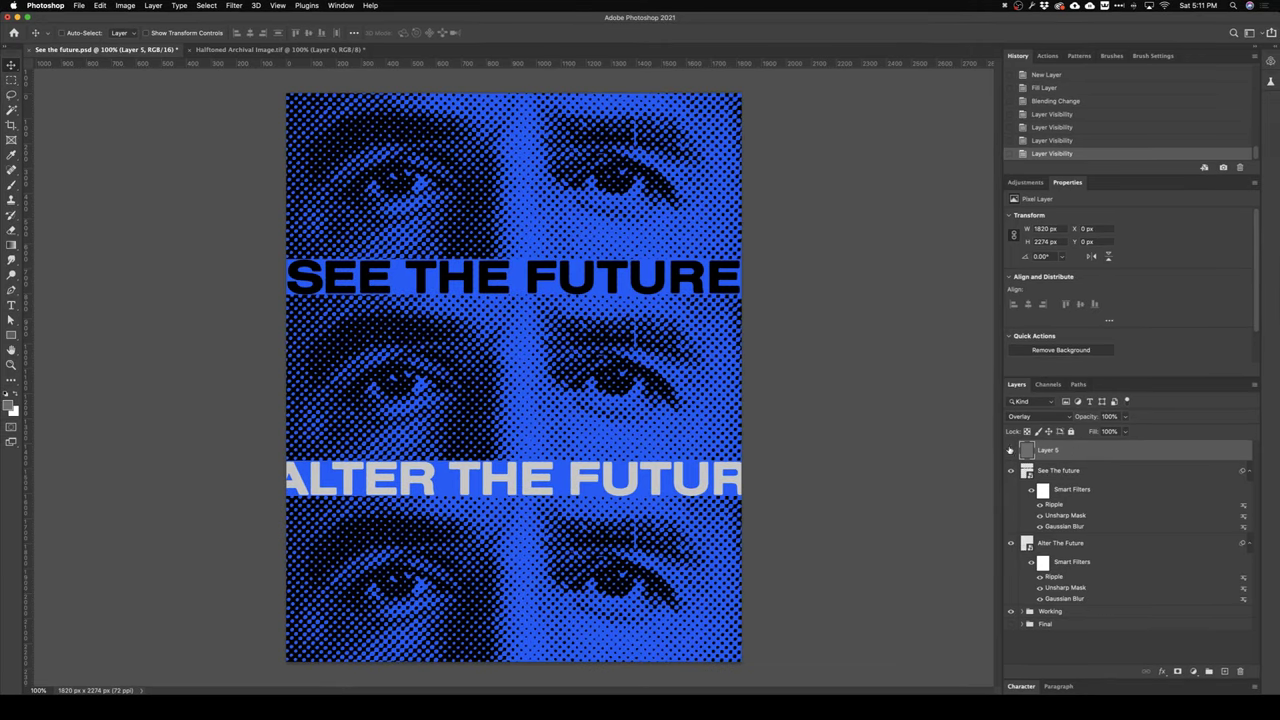
left_click(1010, 450)
left_click(234, 6)
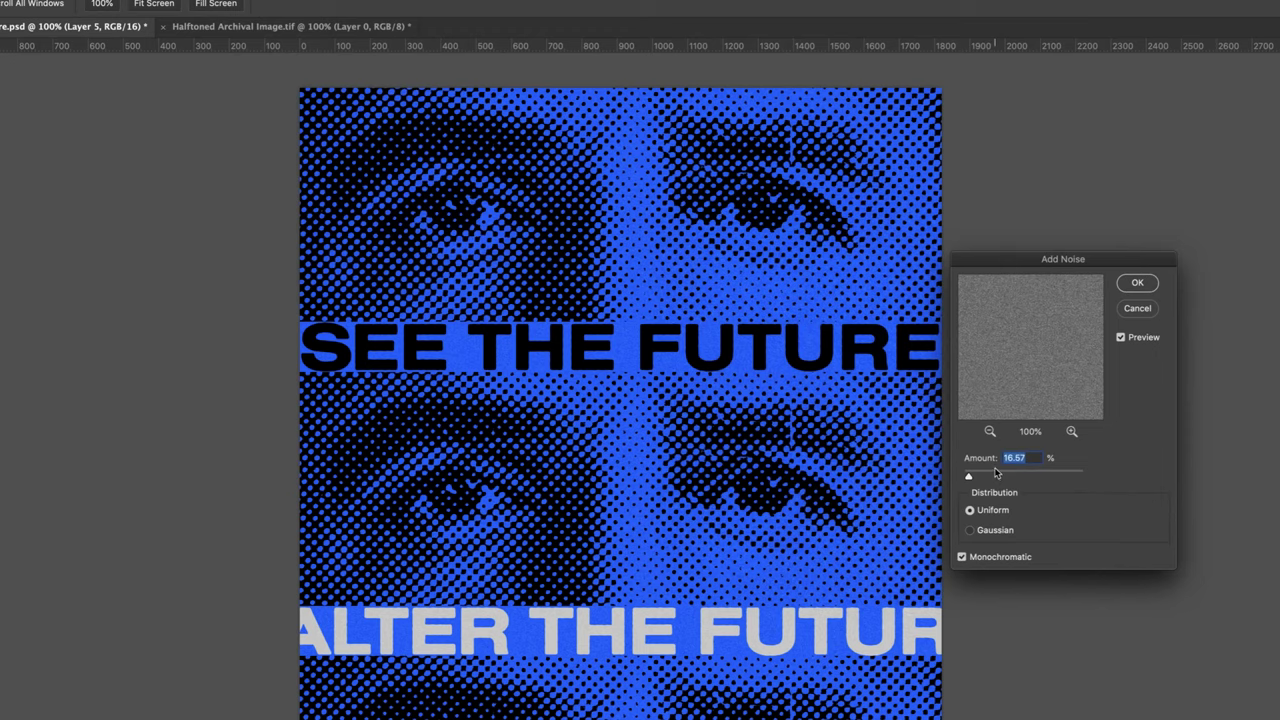
- Apply 8% Uniform, Monochromatic noise to the grey Overlay layer and keep it visible
type("5")
key("Up")
key("Up")
key("Up")
left_click(1135, 285)
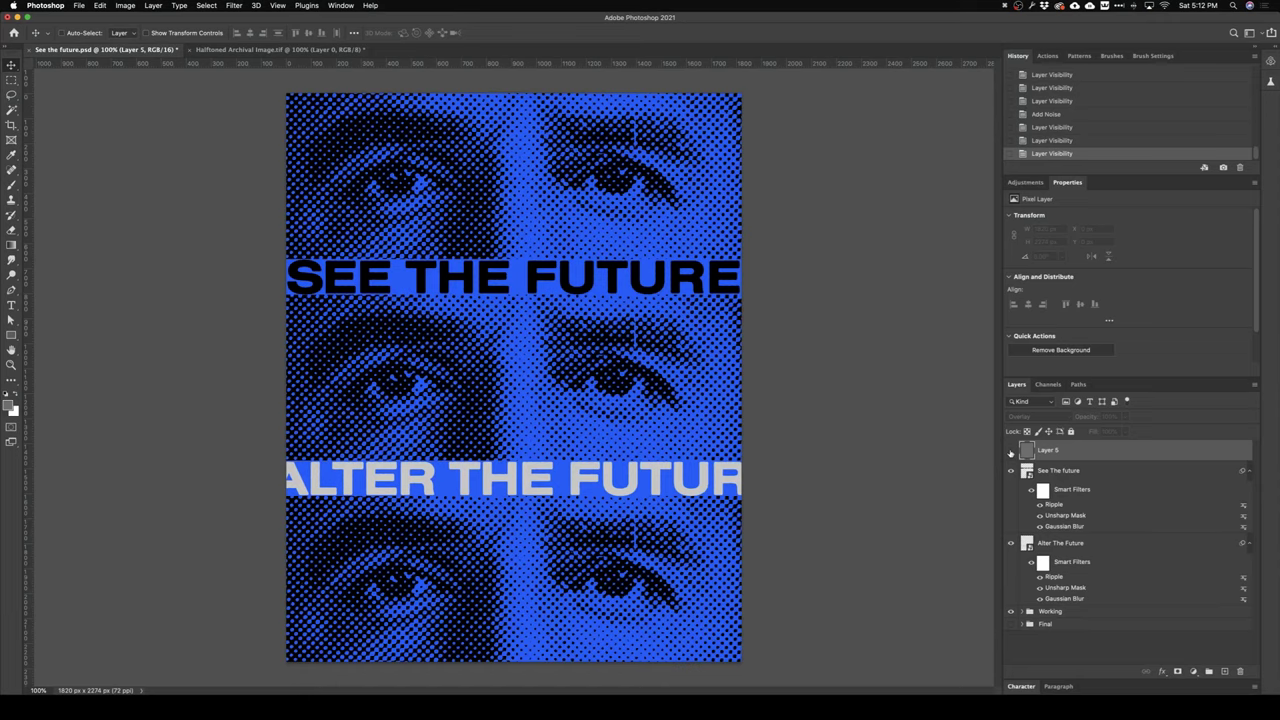
left_click(1010, 451)
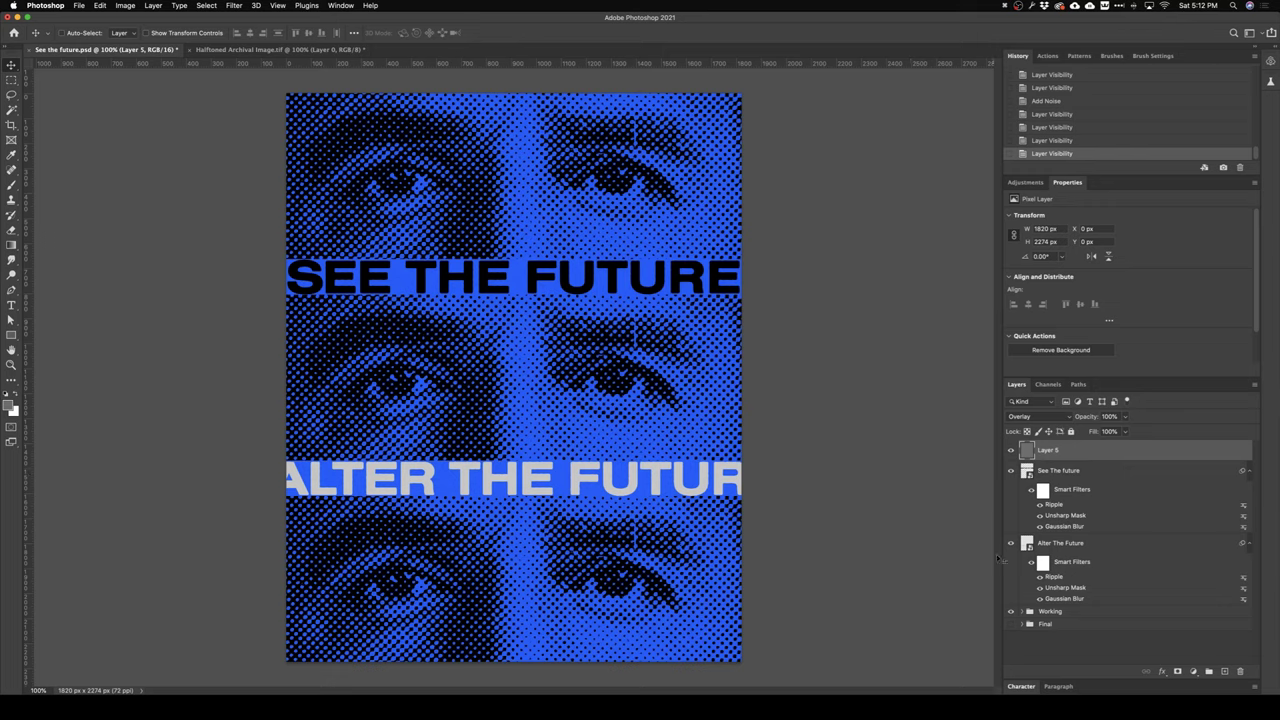
- Expand the Working group and select the Faces layer
left_click(1022, 612)
scroll(1040, 615, "down", 1)
left_click(1058, 622)
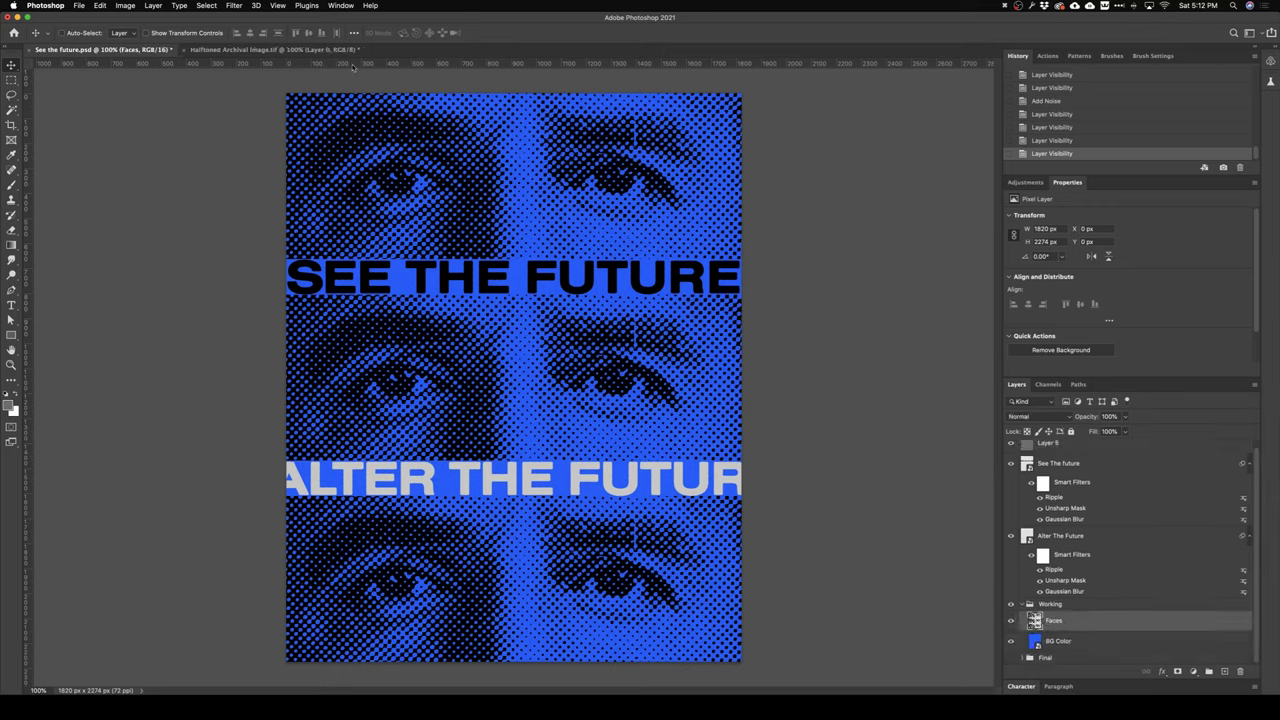
- Add 20% Uniform, Monochromatic noise to the Faces halftone layer
left_click(233, 5)
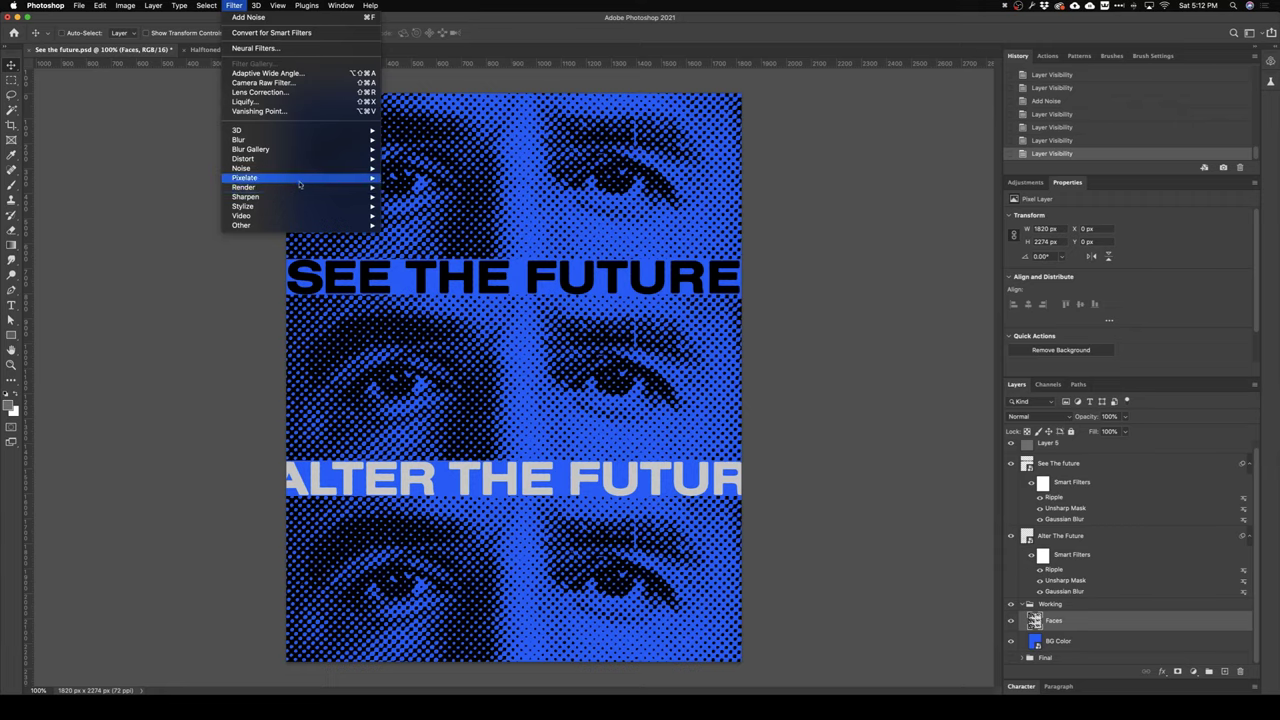
mouse_move(264, 172)
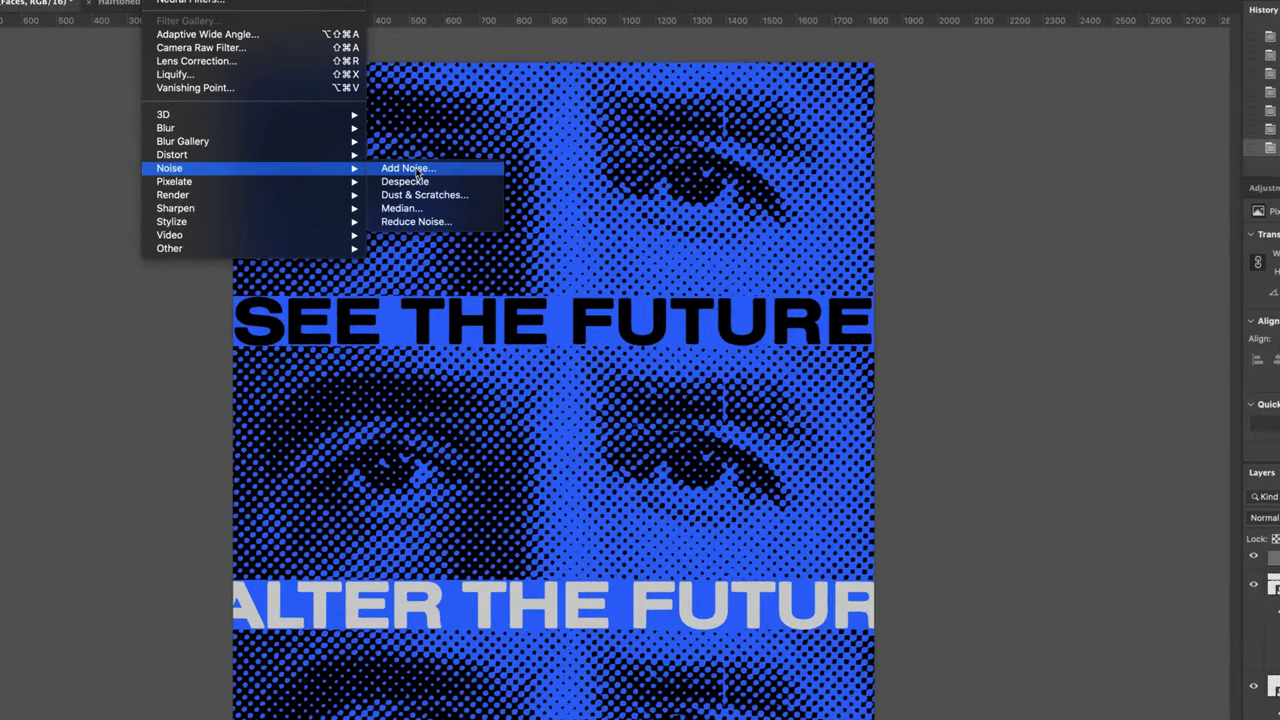
left_click(409, 169)
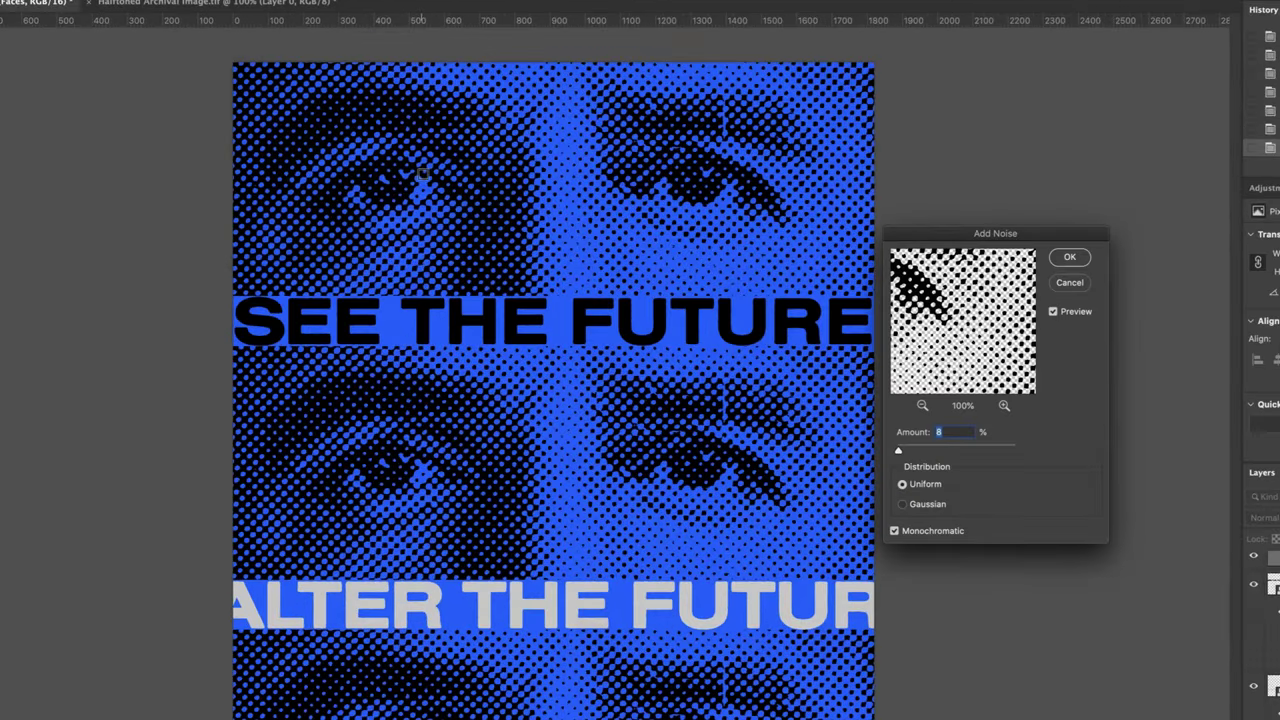
left_click_drag(1006, 238, 964, 238)
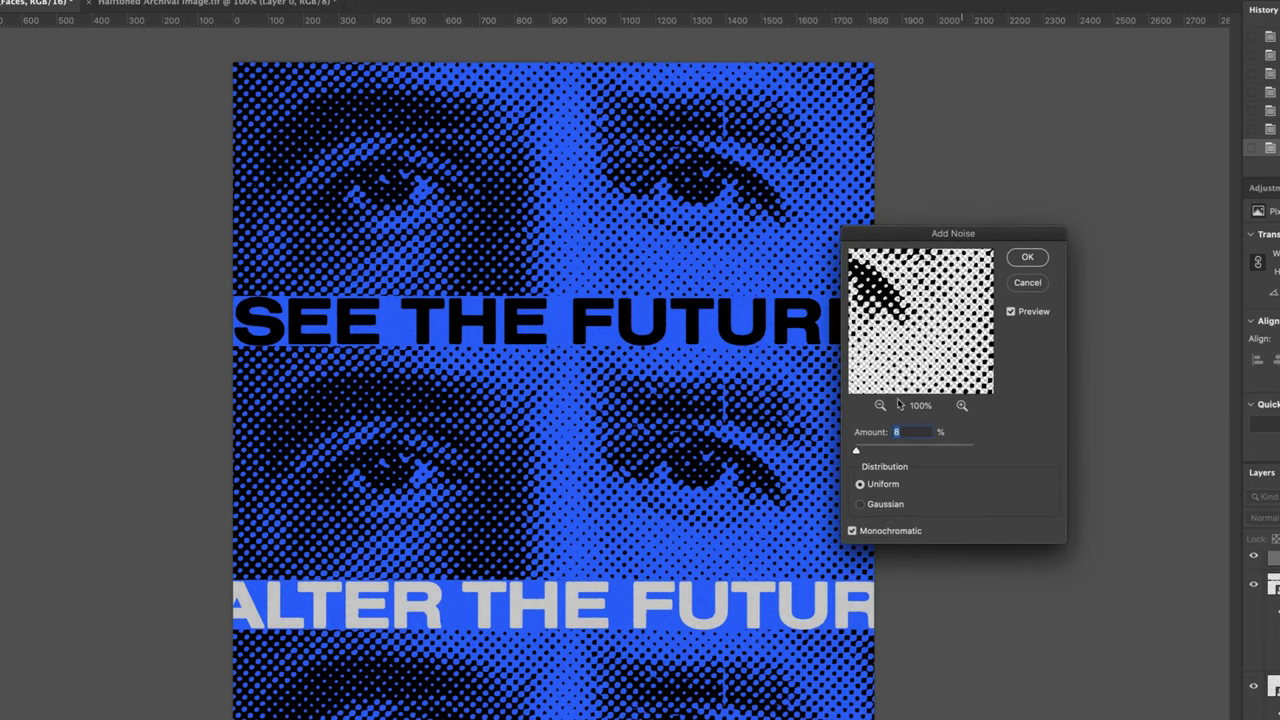
left_click_drag(855, 452, 864, 452)
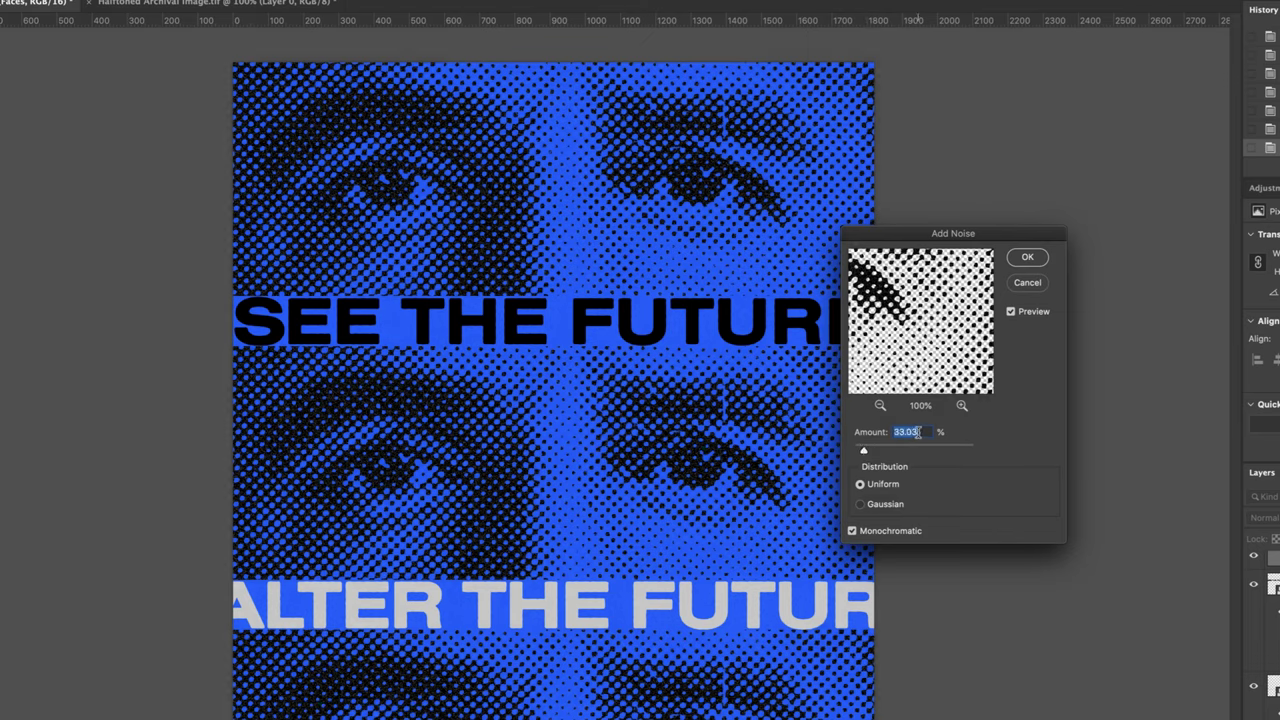
type("20")
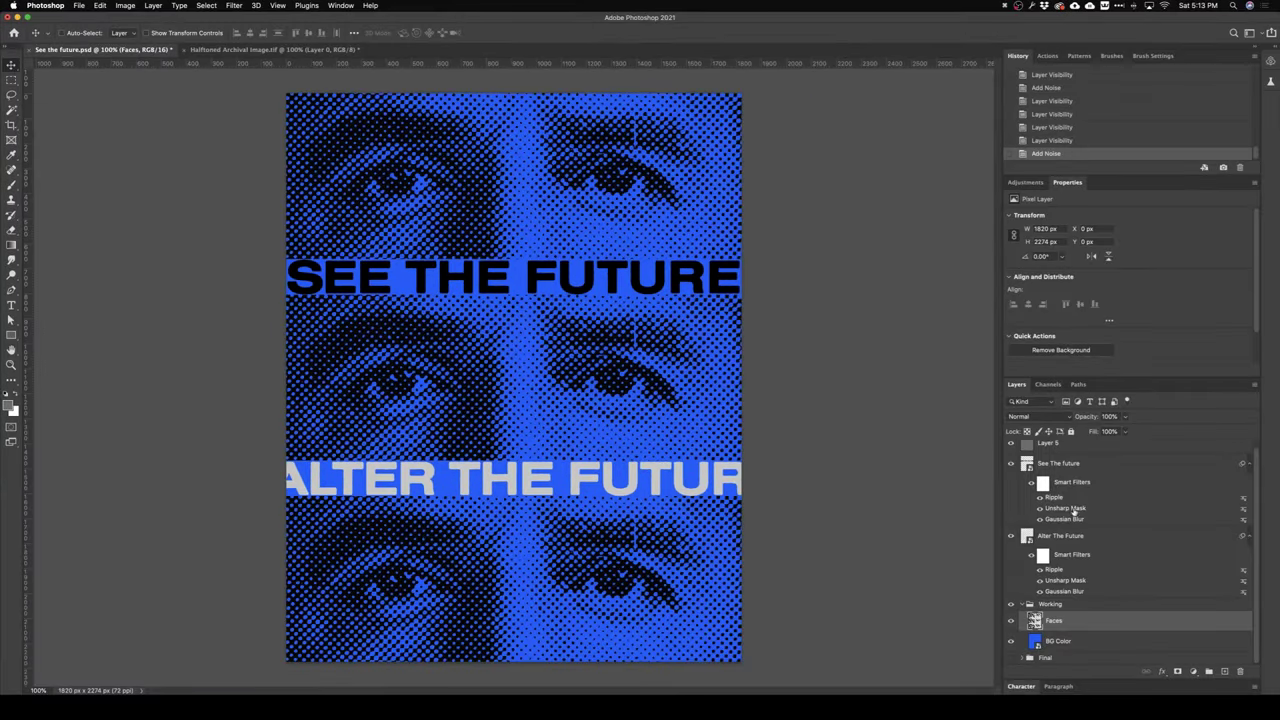
- Apply an Add Noise filter to the SEE THE FUTURE text layer
left_click(1099, 465)
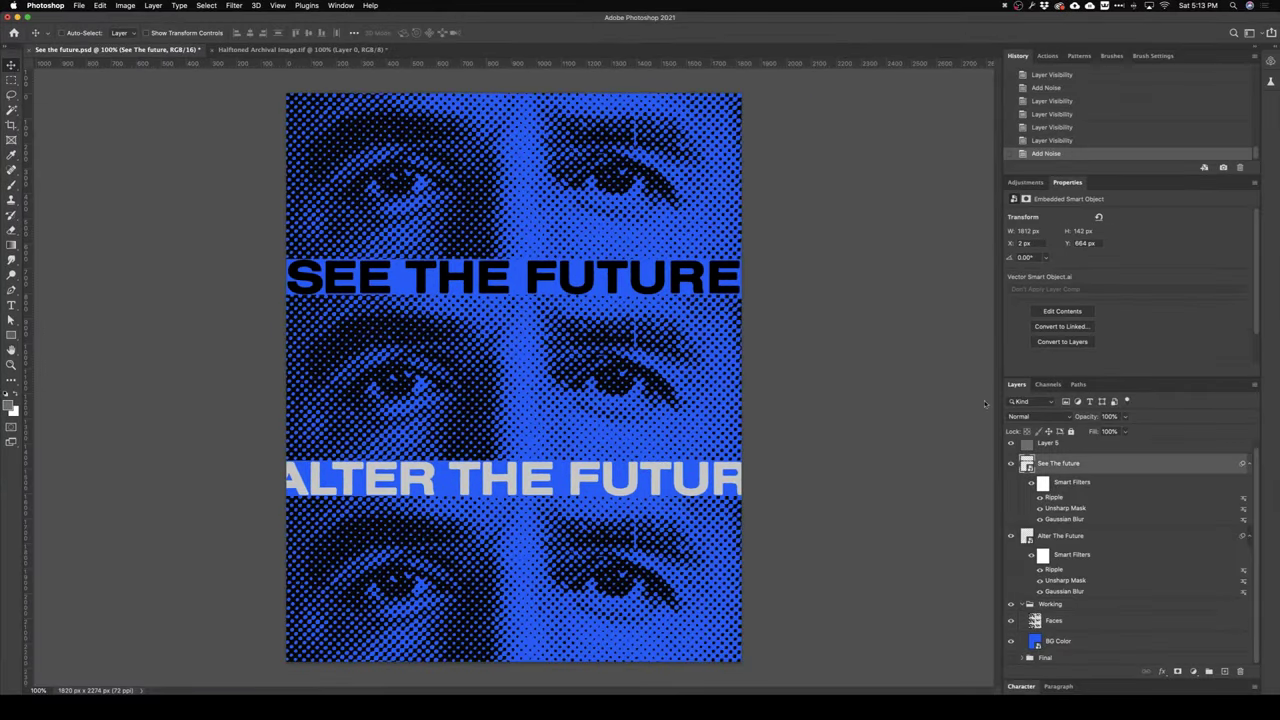
left_click(234, 5)
left_click(250, 20)
key("Return")
key("alt+bracketleft")
left_click(234, 5)
- Apply 5% Add Noise to ALTER THE FUTURE and view the poster with panels hidden
left_click(250, 20)
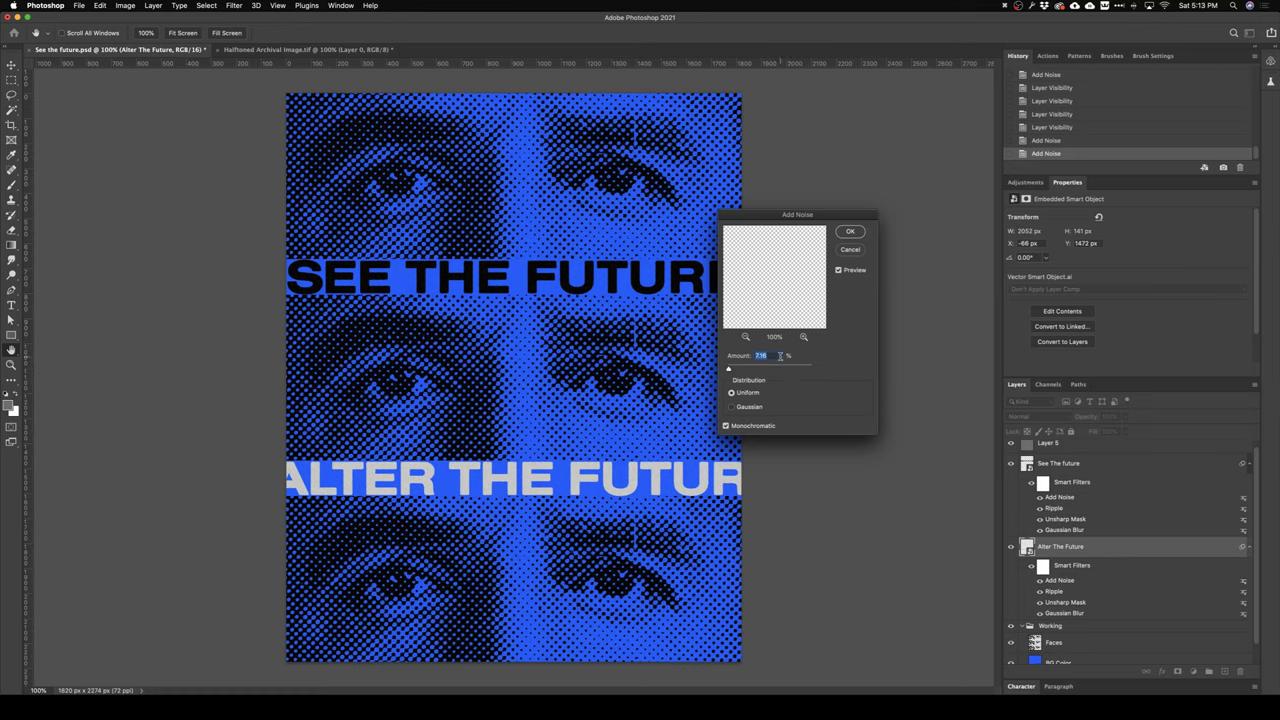
type("5")
left_click(849, 233)
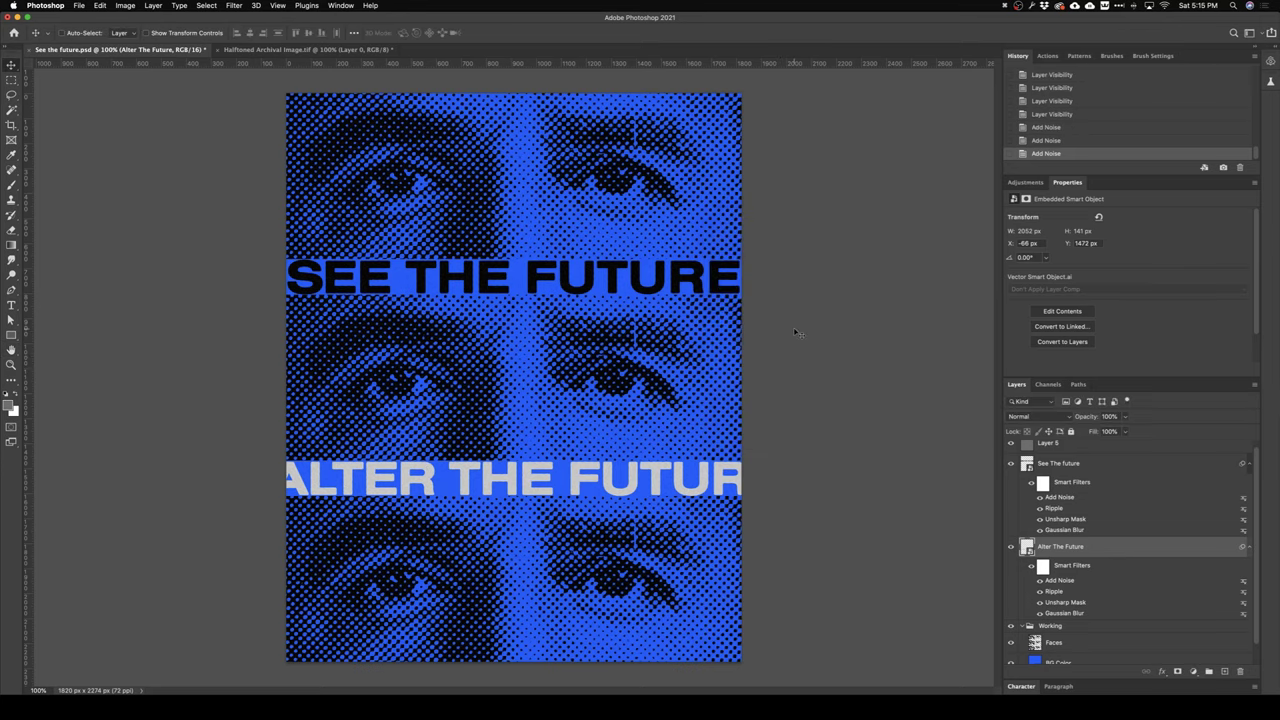
key("Tab")
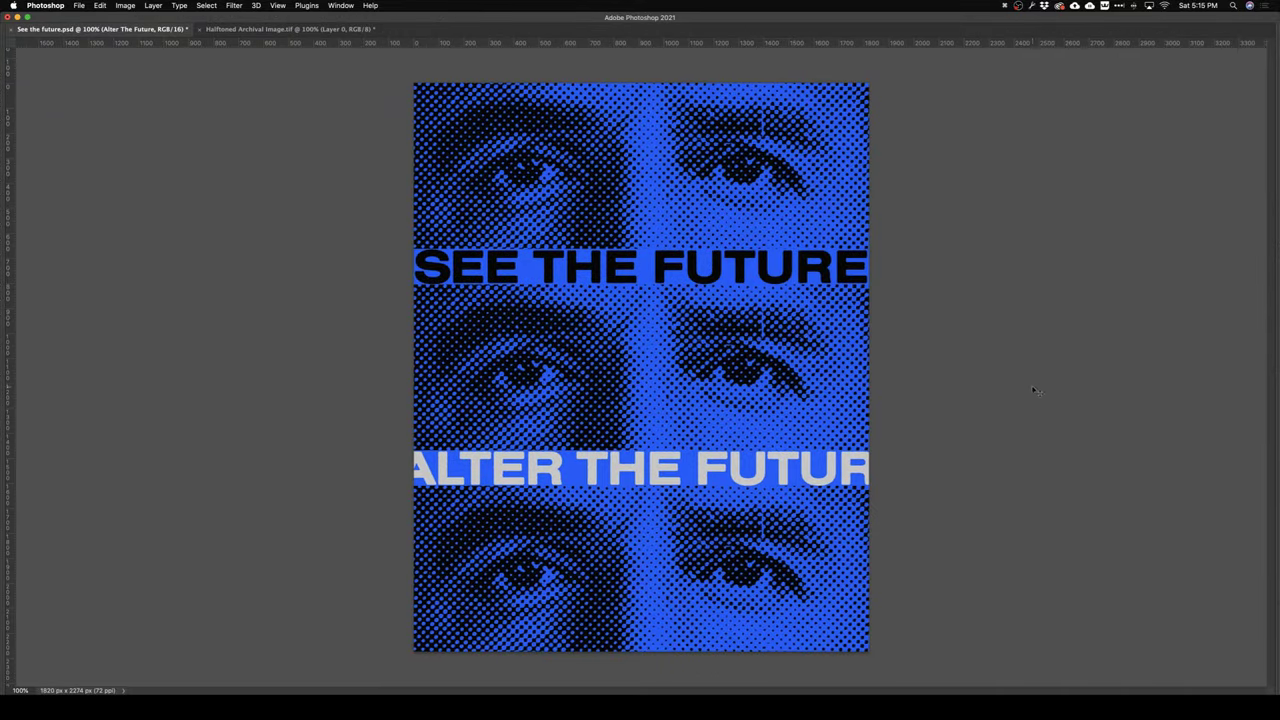